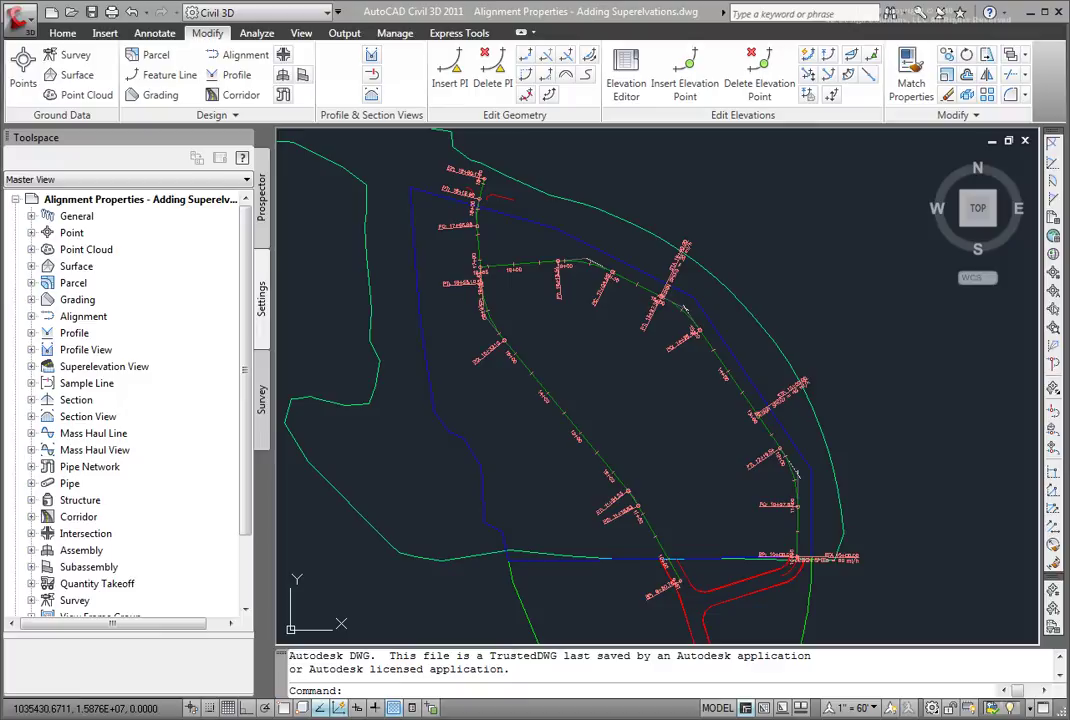
- Select alignment RD-2 and run Calculate/Edit Superelevation, which reports no superelevation data
{"action": "left_click", "coordinate": [528, 268]}
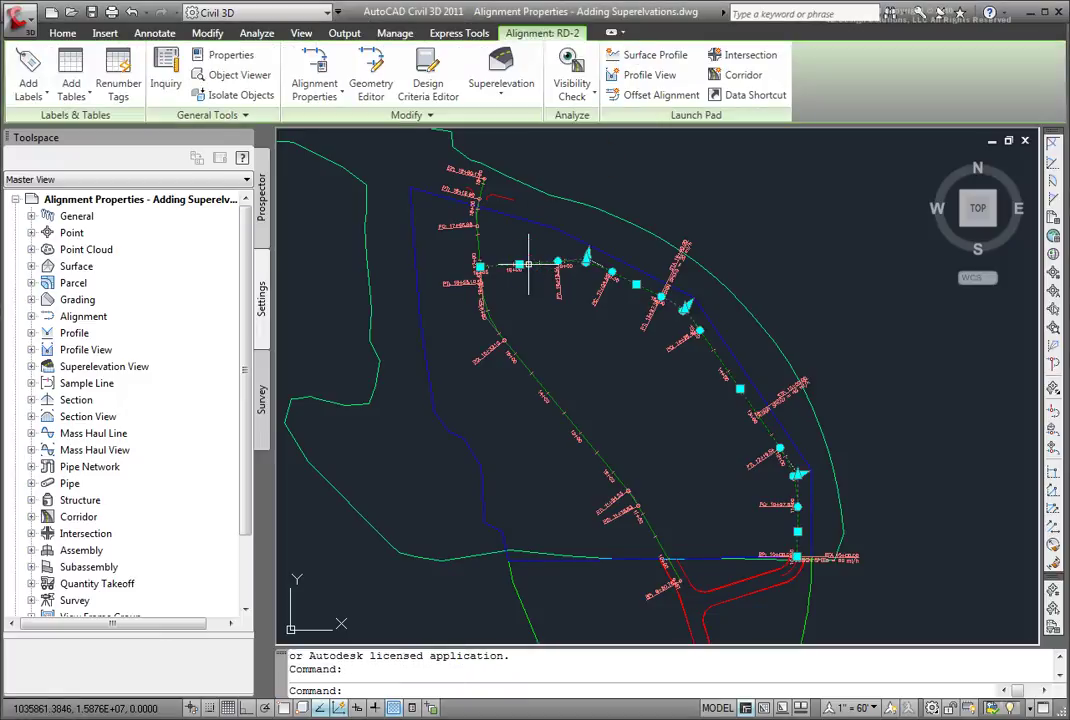
{"action": "left_click", "coordinate": [510, 80]}
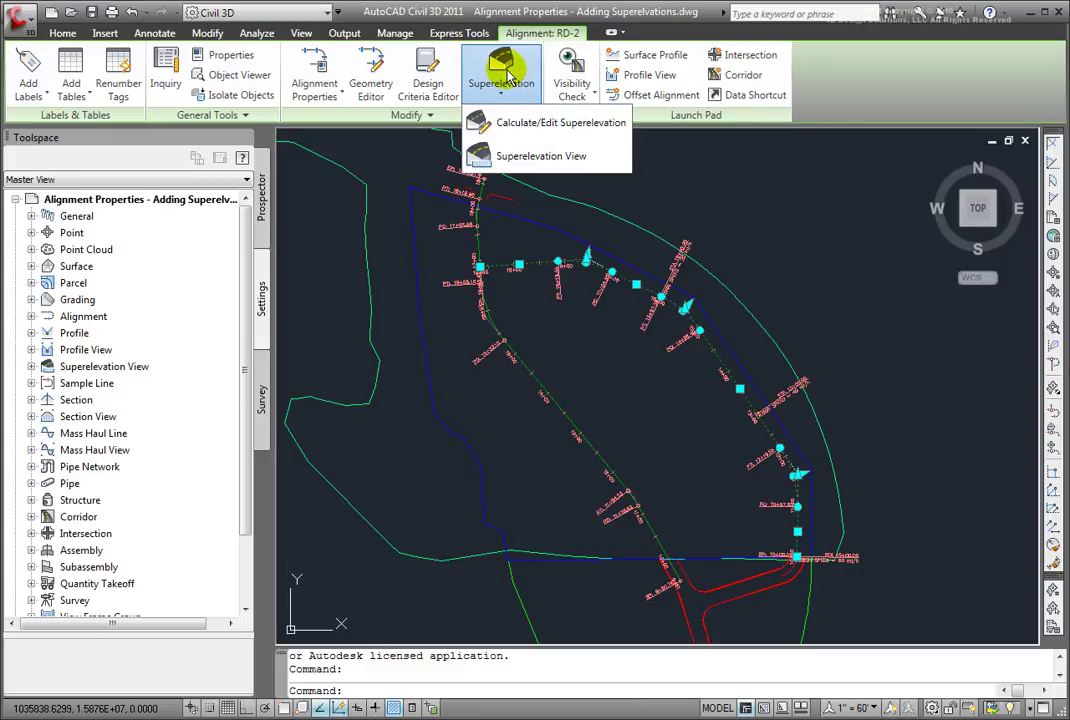
{"action": "left_click", "coordinate": [510, 125]}
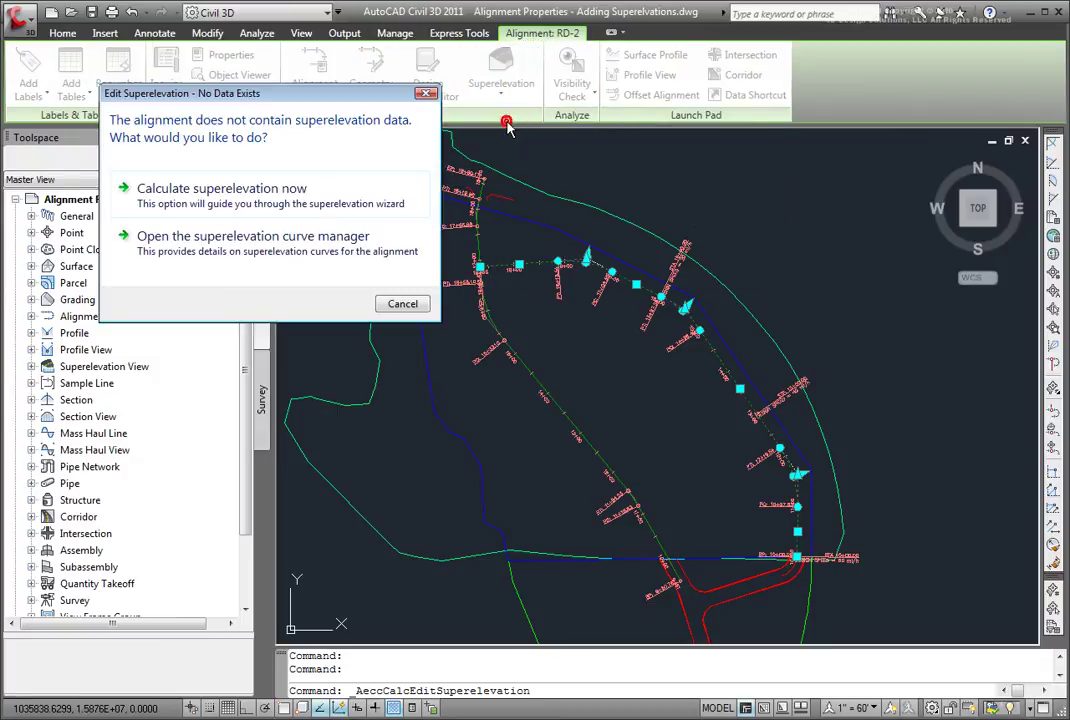
- Calculate superelevation now, compare roadway types, and choose Undivided Crowned, Pivot Center
{"action": "left_click", "coordinate": [213, 195]}
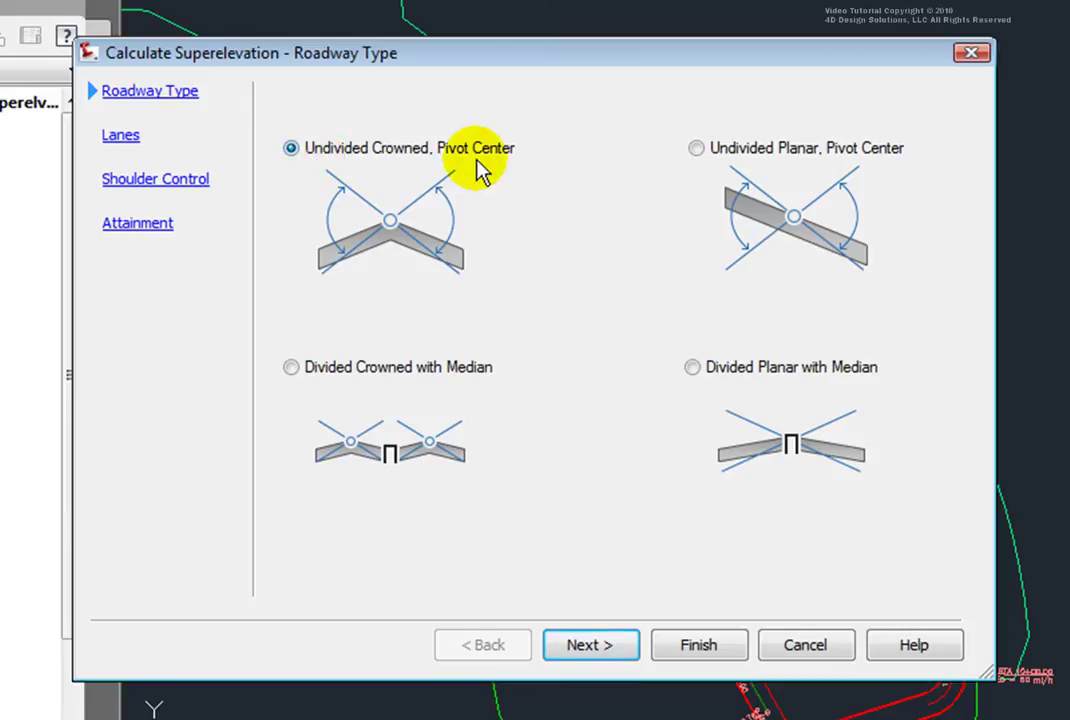
{"action": "left_click", "coordinate": [698, 150]}
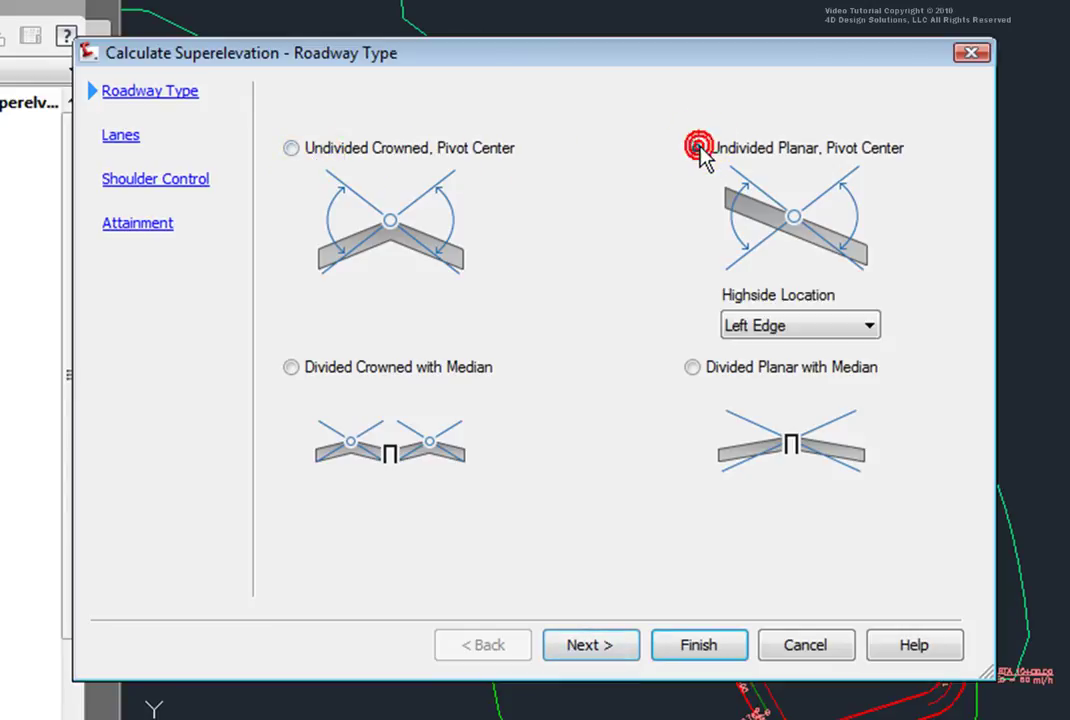
{"action": "left_click", "coordinate": [866, 328]}
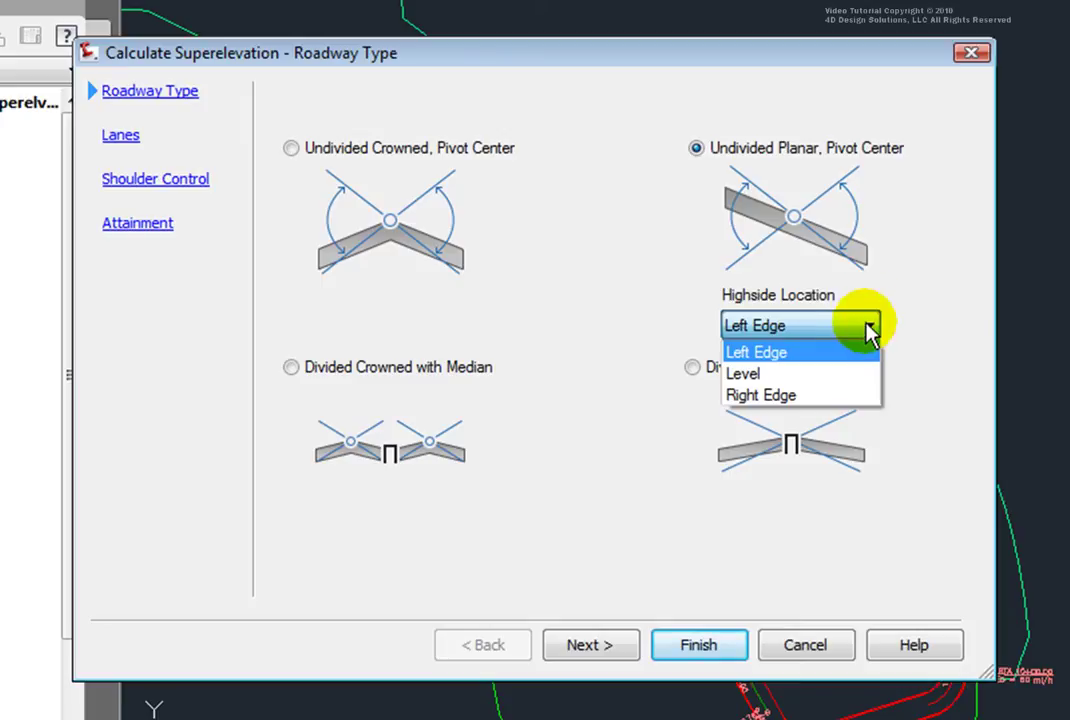
{"action": "left_click", "coordinate": [699, 158]}
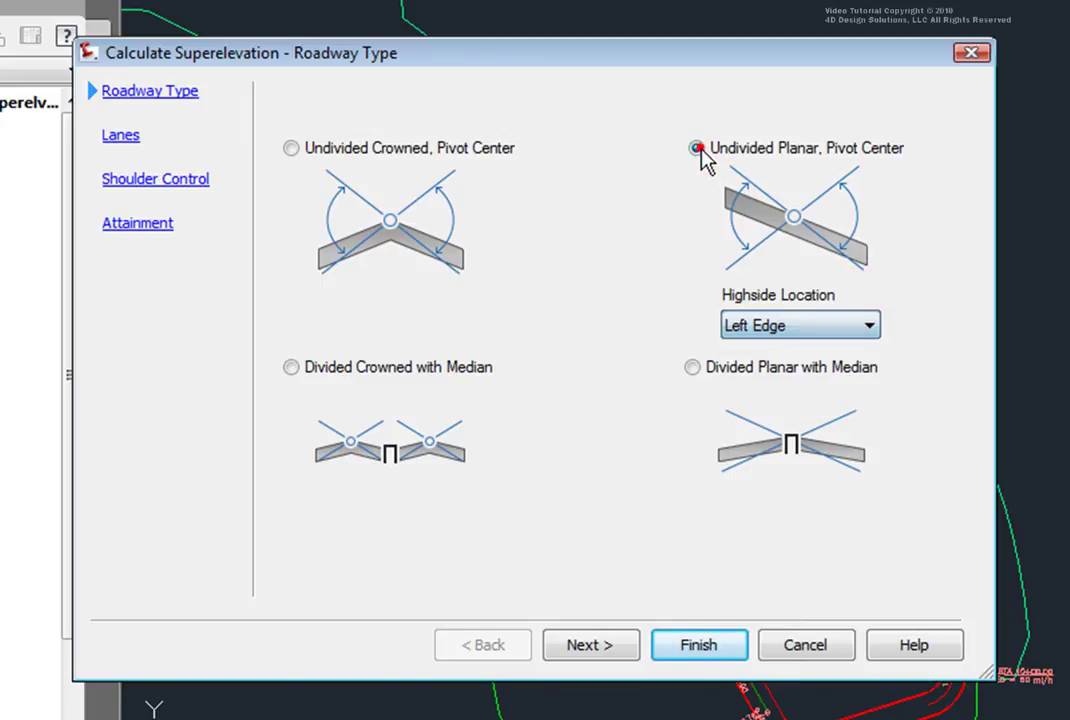
{"action": "left_click", "coordinate": [291, 368]}
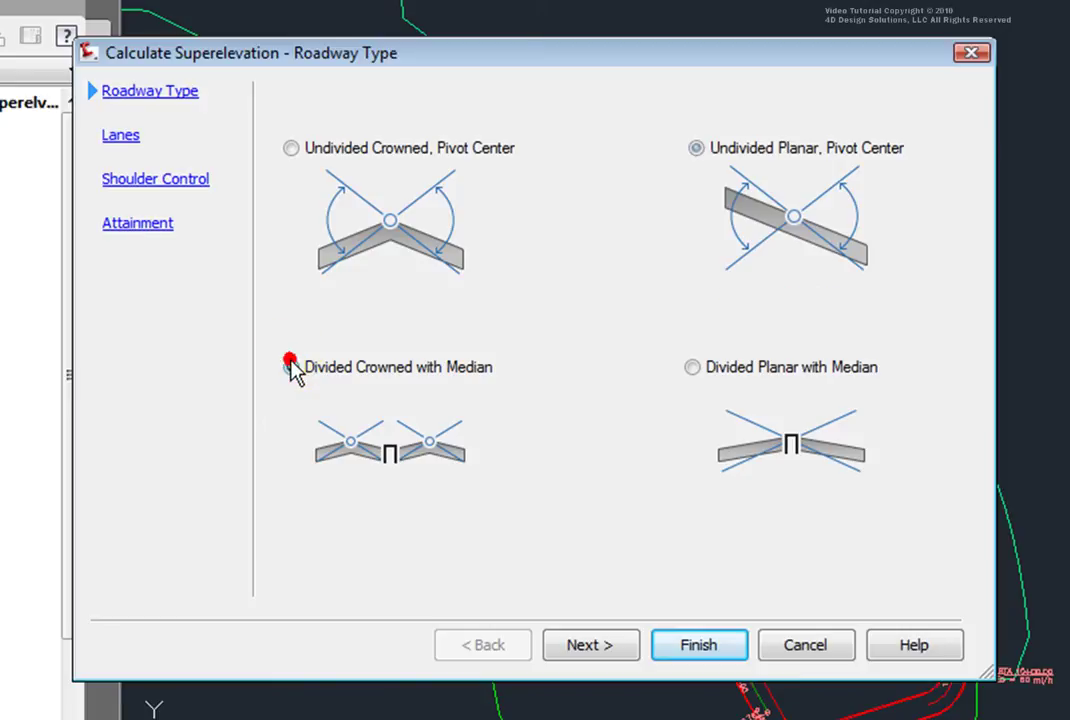
{"action": "left_click", "coordinate": [697, 369]}
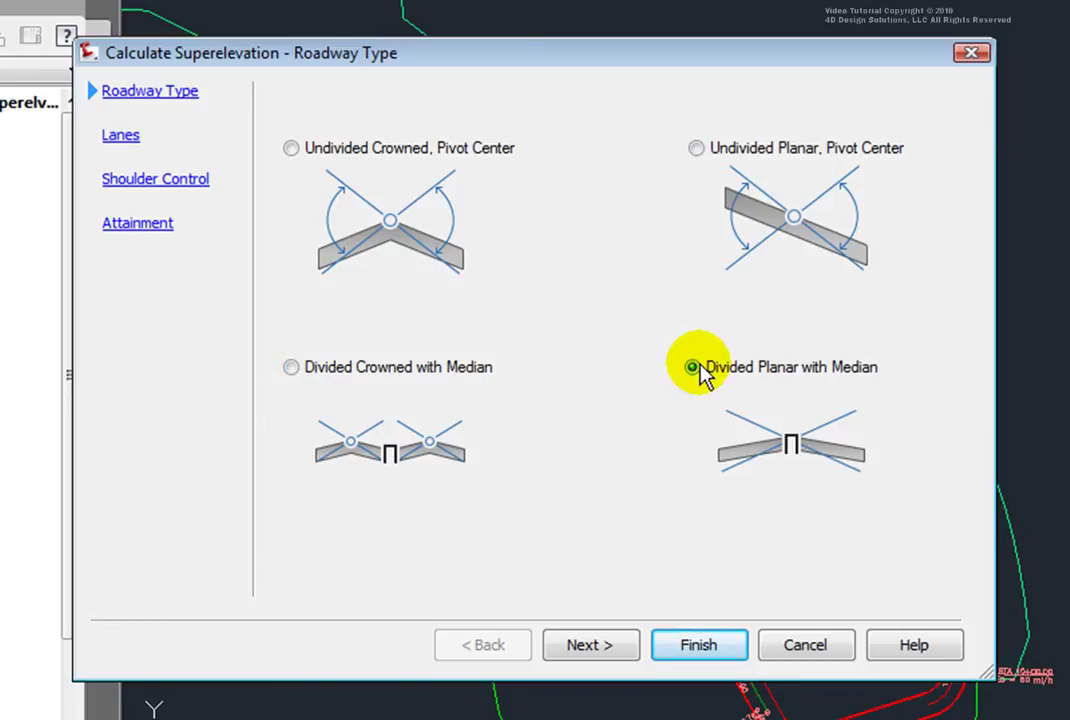
{"action": "left_click", "coordinate": [293, 150]}
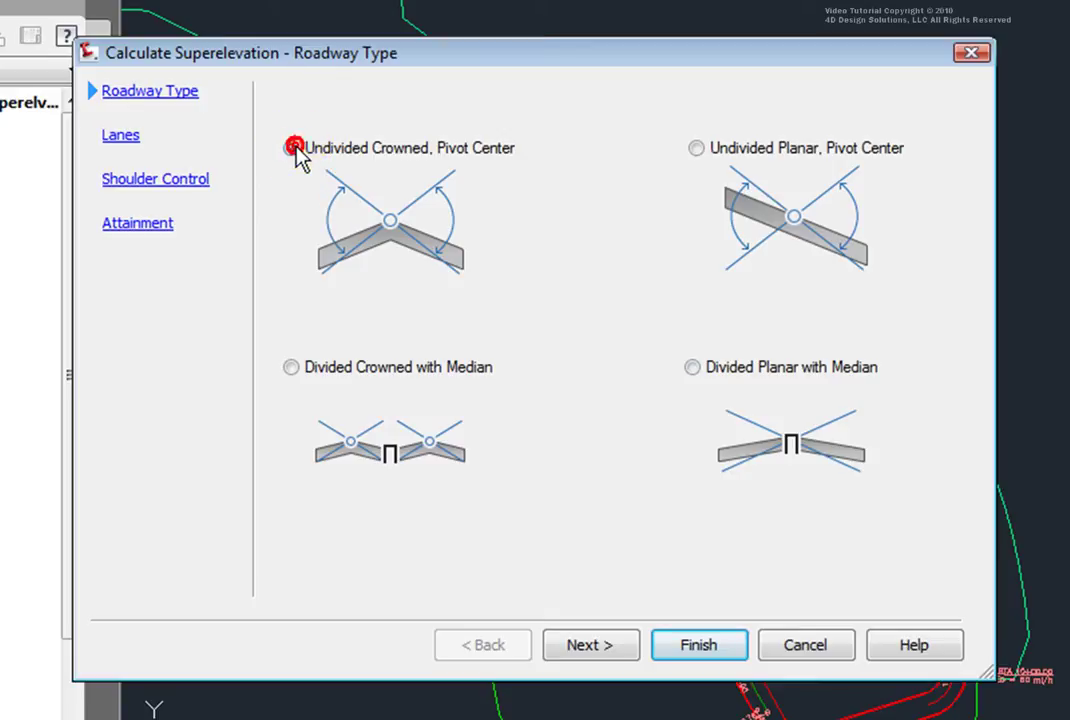
{"action": "left_click", "coordinate": [610, 648]}
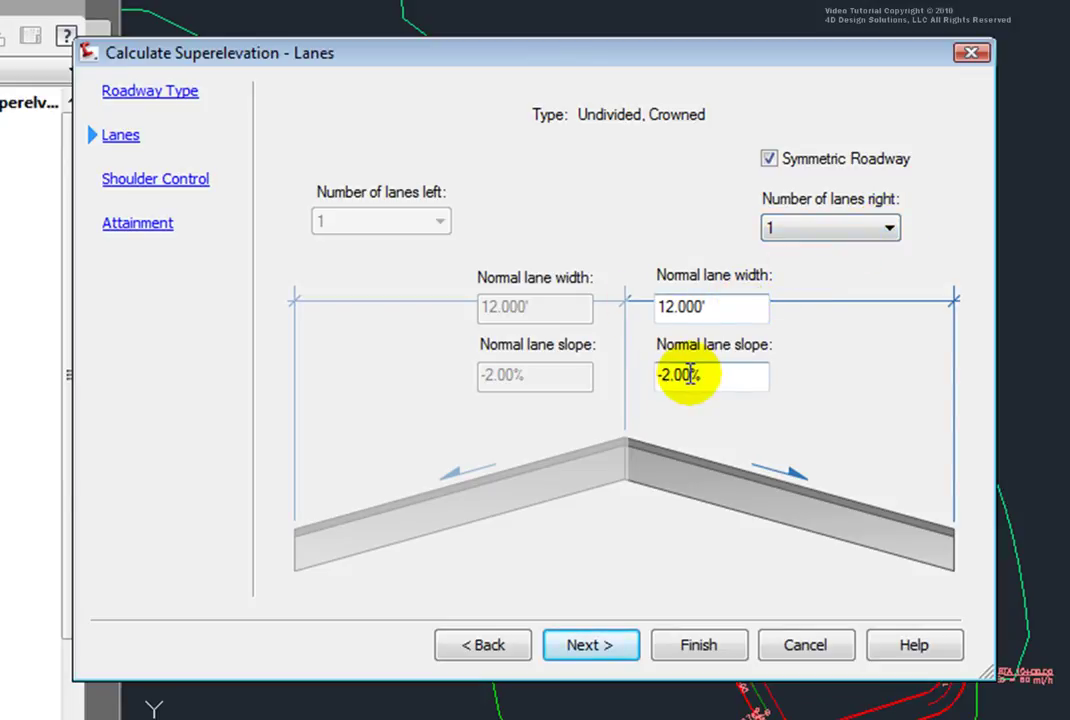
- Accept the default lanes, shoulder control and AASHTO 2001 attainment, and finish the calculation
{"action": "left_click", "coordinate": [594, 646]}
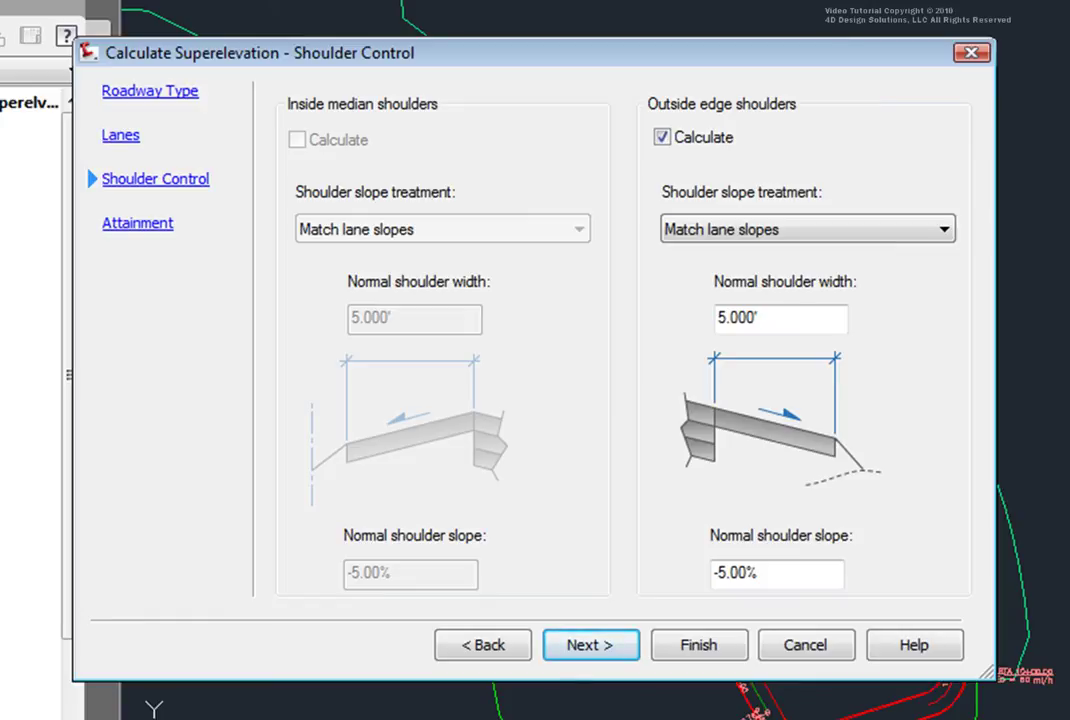
{"action": "left_click", "coordinate": [603, 647]}
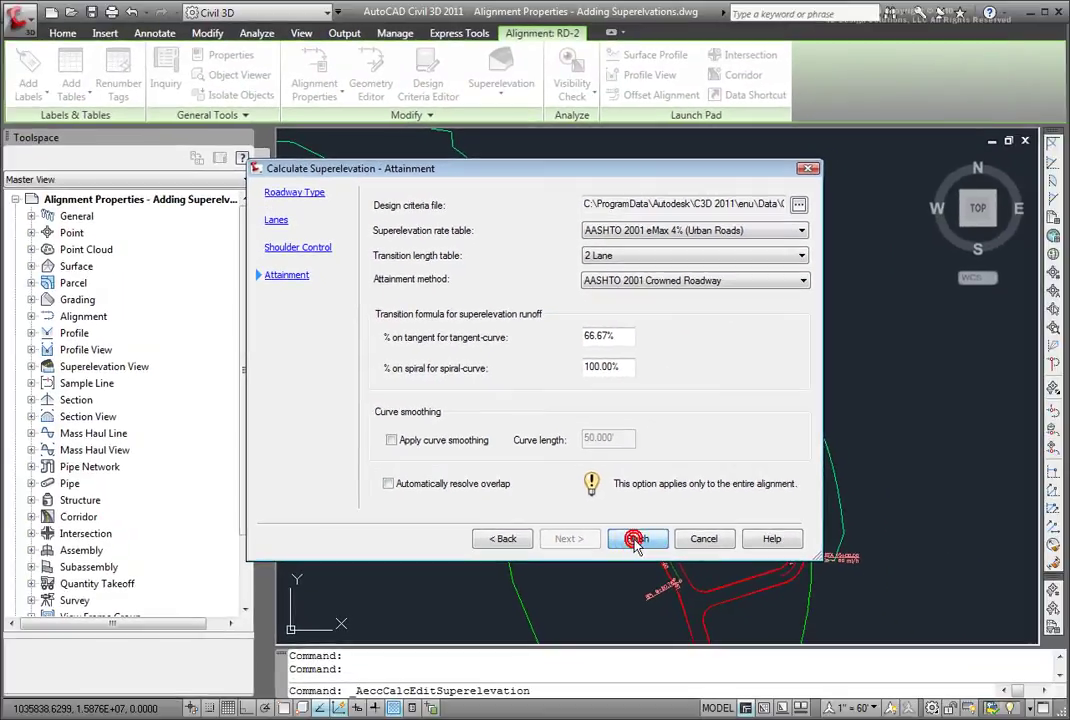
{"action": "left_click", "coordinate": [698, 645]}
- Scroll the Superelevation Tabular Editor from Curve.1 down to Curve.3 and back to the top
{"action": "scroll", "coordinate": [341, 349], "scroll_direction": "down", "scroll_amount": 10}
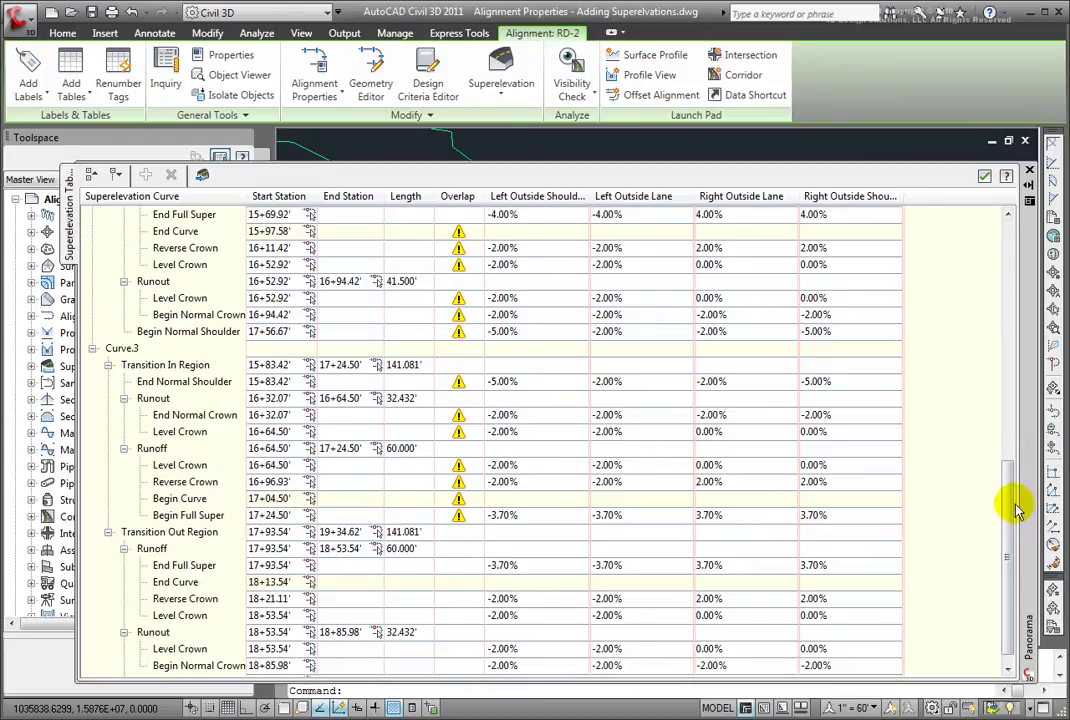
{"action": "left_click_drag", "start_coordinate": [1014, 512], "coordinate": [1012, 260]}
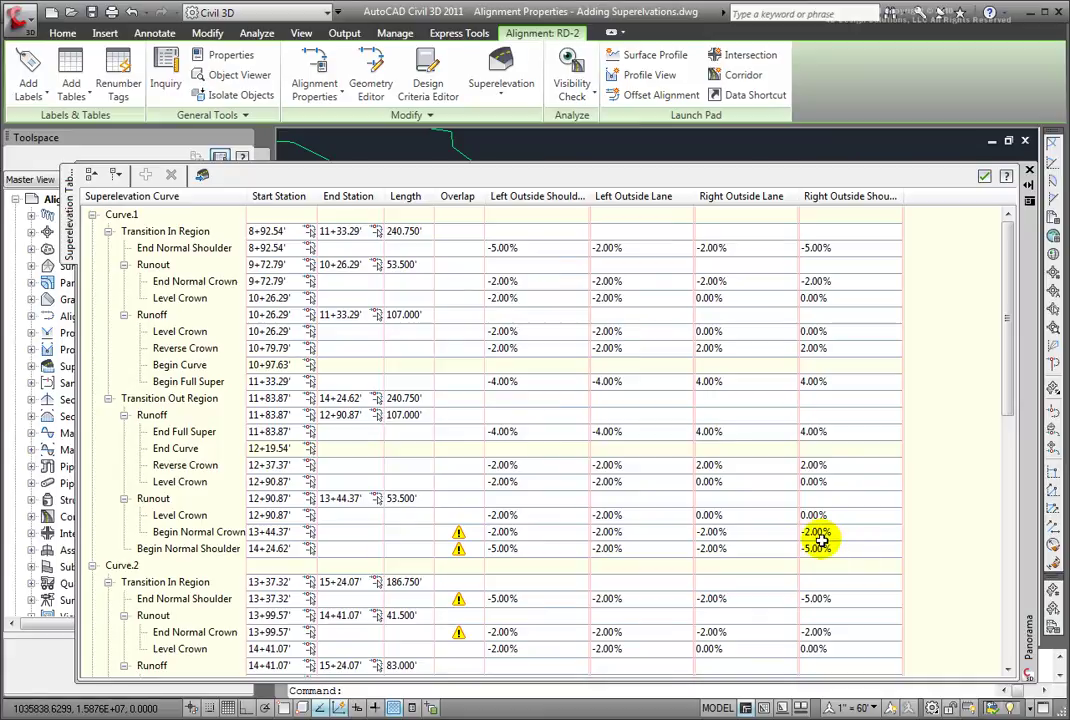
- Close the tabular editor and start a Basic-style superelevation view for RD-2
{"action": "left_click", "coordinate": [1030, 173]}
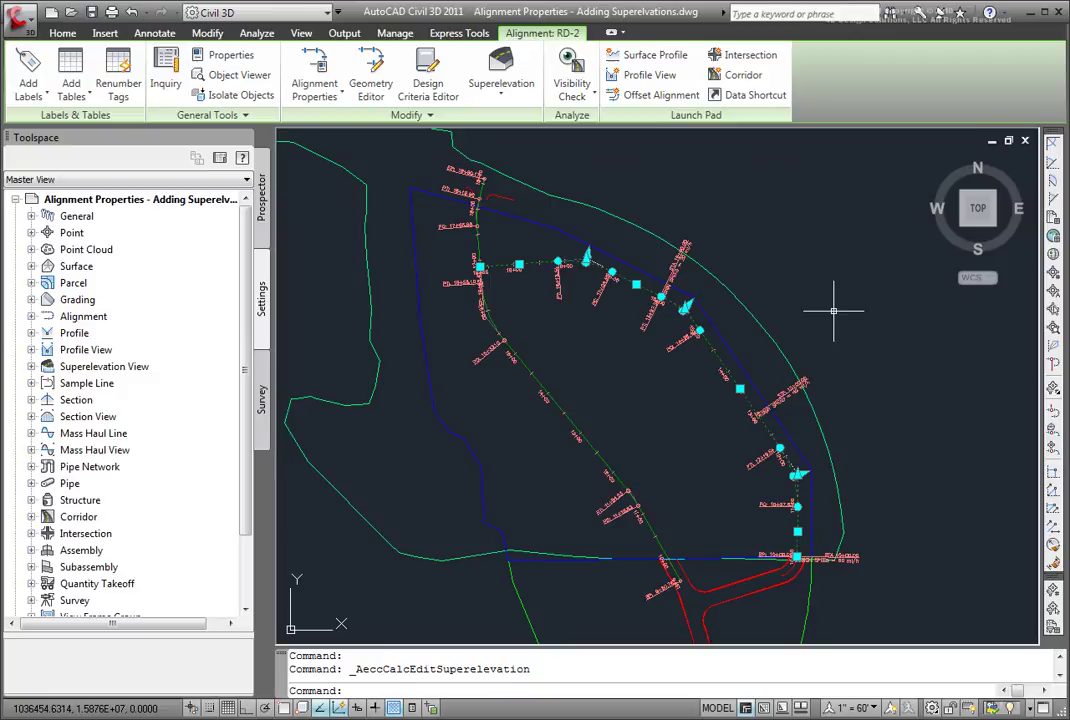
{"action": "left_click", "coordinate": [510, 81]}
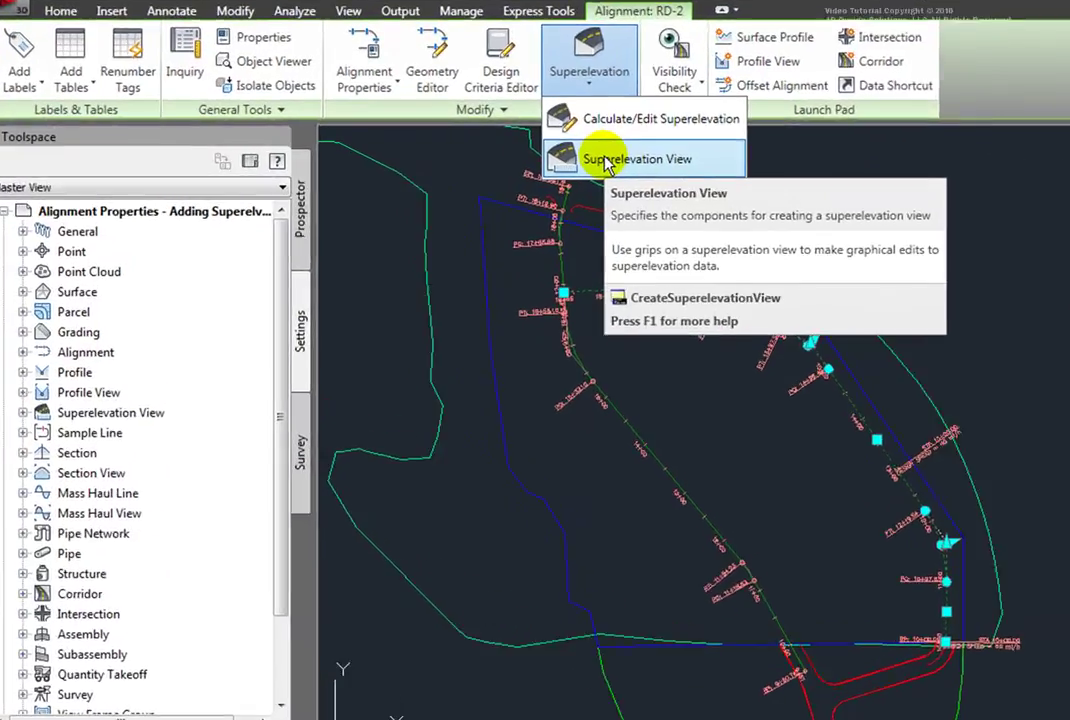
{"action": "left_click", "coordinate": [515, 158]}
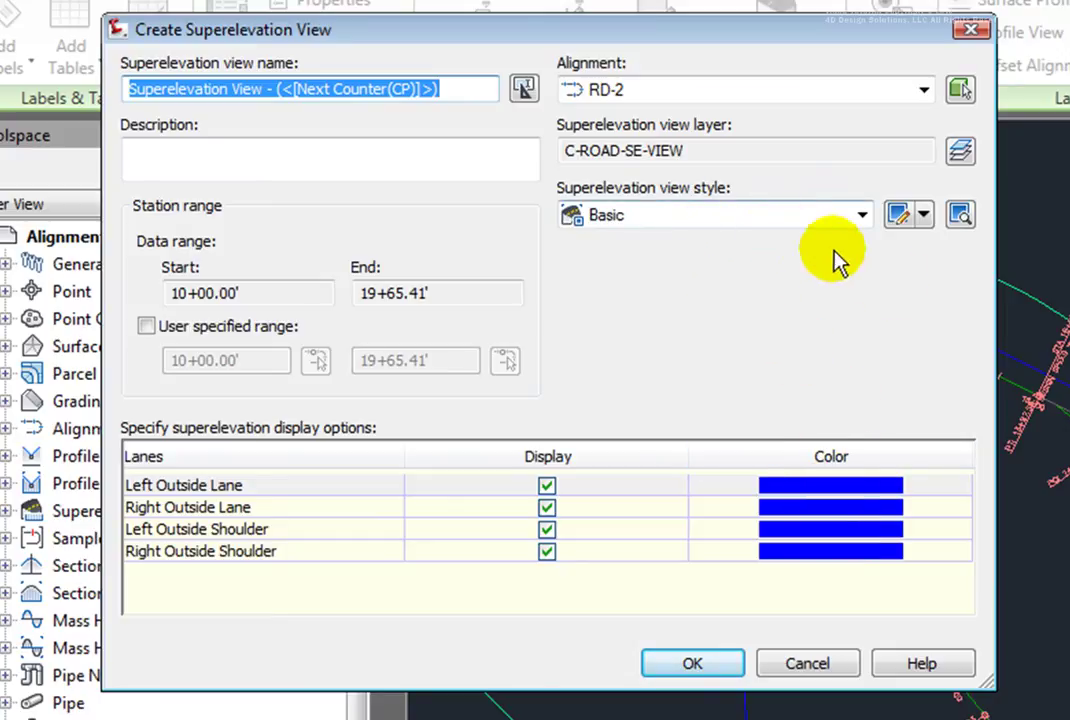
{"action": "left_click", "coordinate": [923, 215]}
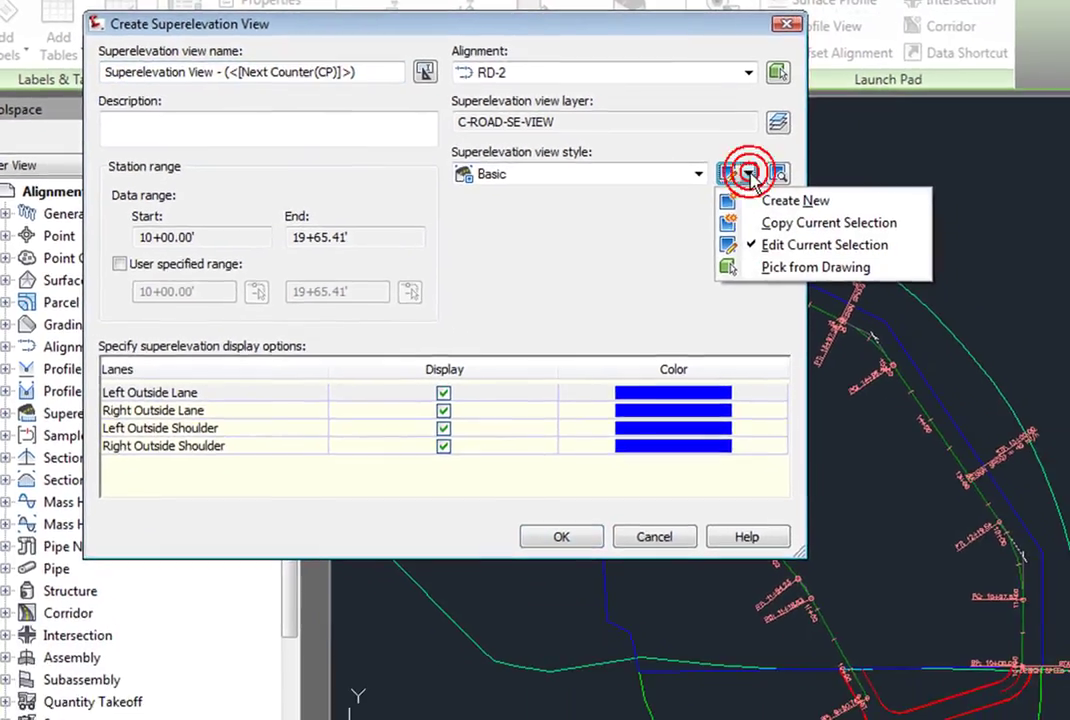
- Edit the Basic view style and select its axis, axis transition and top axis curve components
{"action": "left_click", "coordinate": [783, 245]}
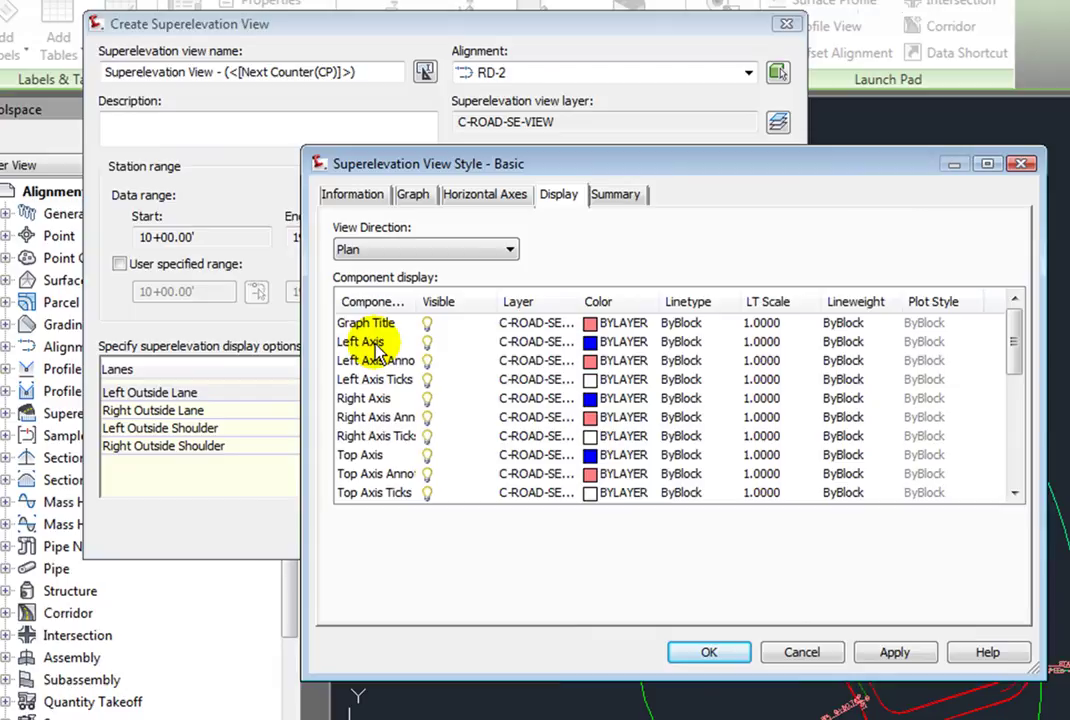
{"action": "left_click", "coordinate": [372, 343]}
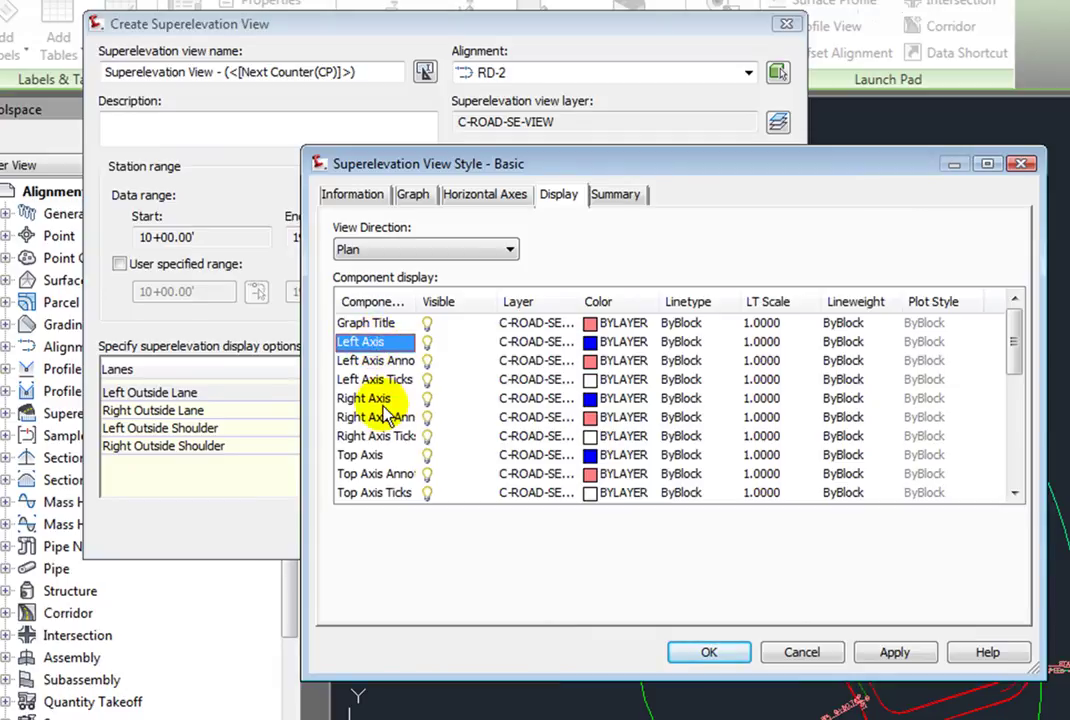
{"action": "left_click", "coordinate": [380, 401]}
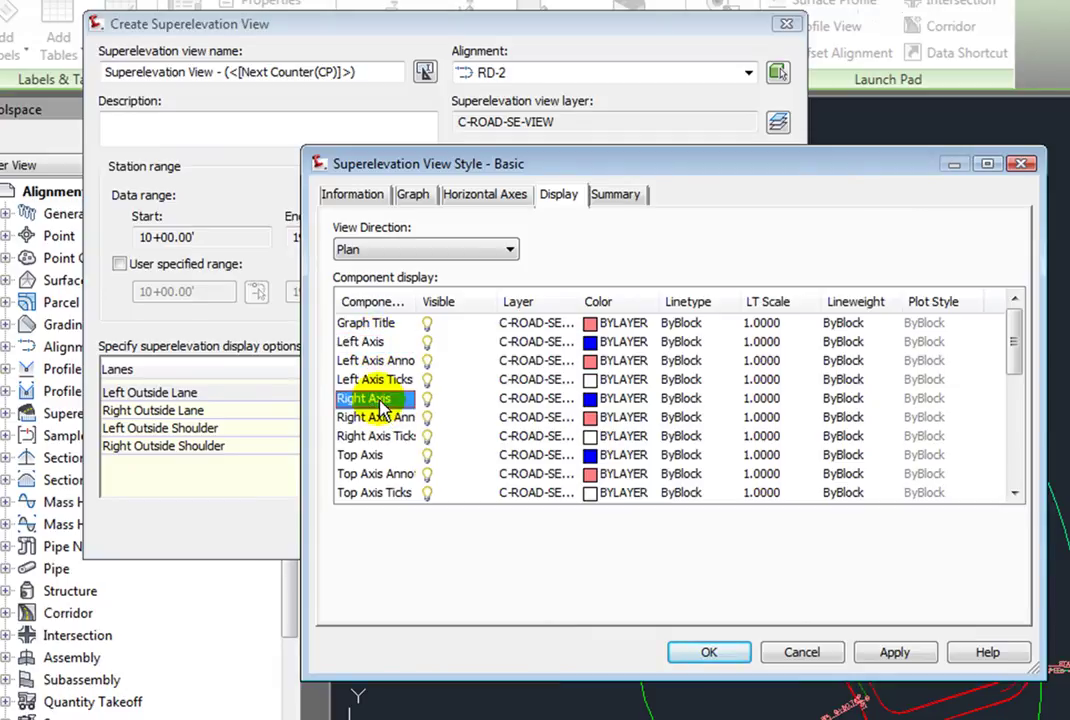
{"action": "left_click", "coordinate": [365, 341], "text": "ctrl"}
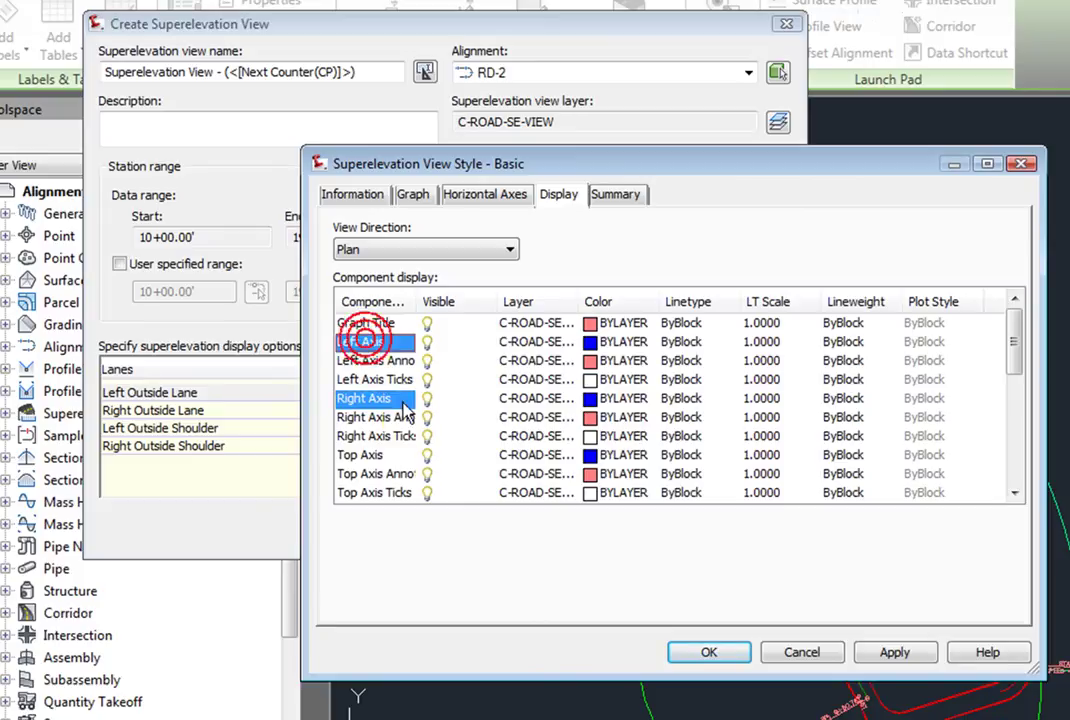
{"action": "left_click", "coordinate": [366, 456], "text": "ctrl"}
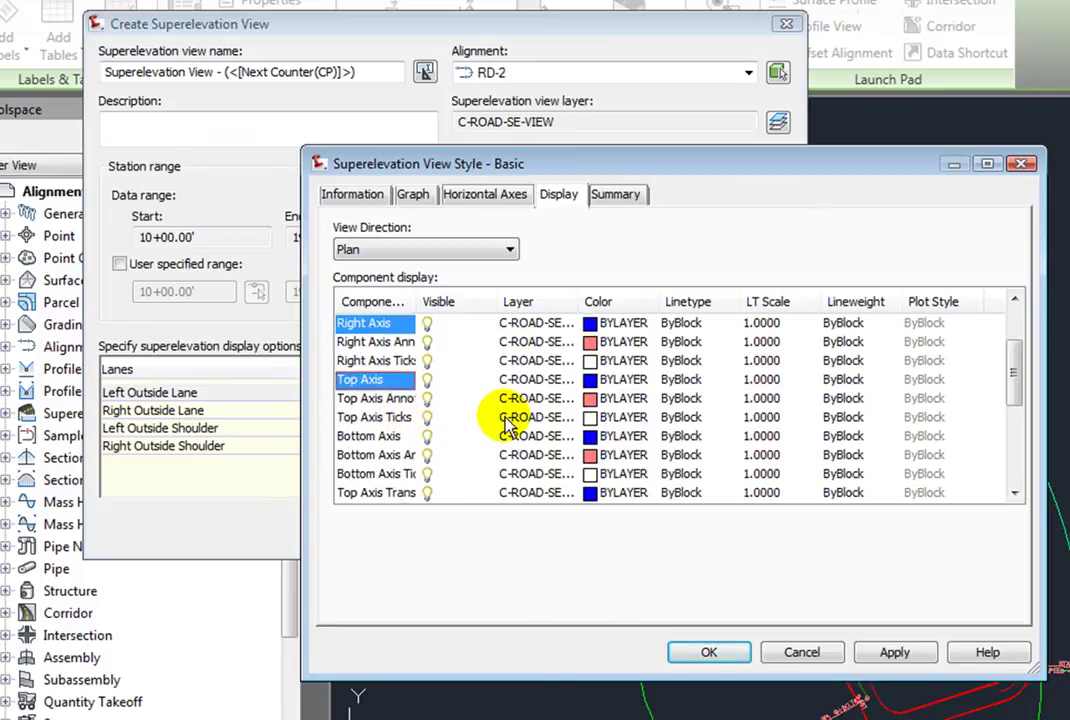
{"action": "scroll", "coordinate": [430, 430], "scroll_direction": "down", "scroll_amount": 1}
{"action": "left_click", "coordinate": [384, 398], "text": "ctrl"}
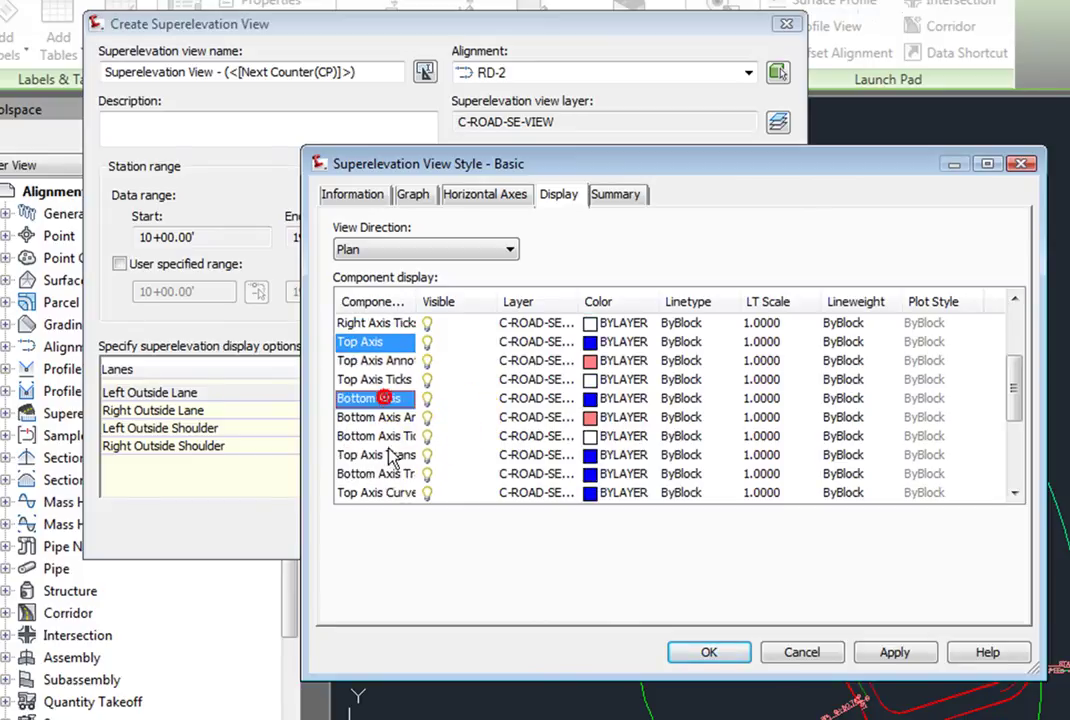
{"action": "left_click", "coordinate": [390, 456], "text": "ctrl"}
{"action": "left_click", "coordinate": [390, 475], "text": "ctrl"}
{"action": "left_click", "coordinate": [390, 491], "text": "ctrl"}
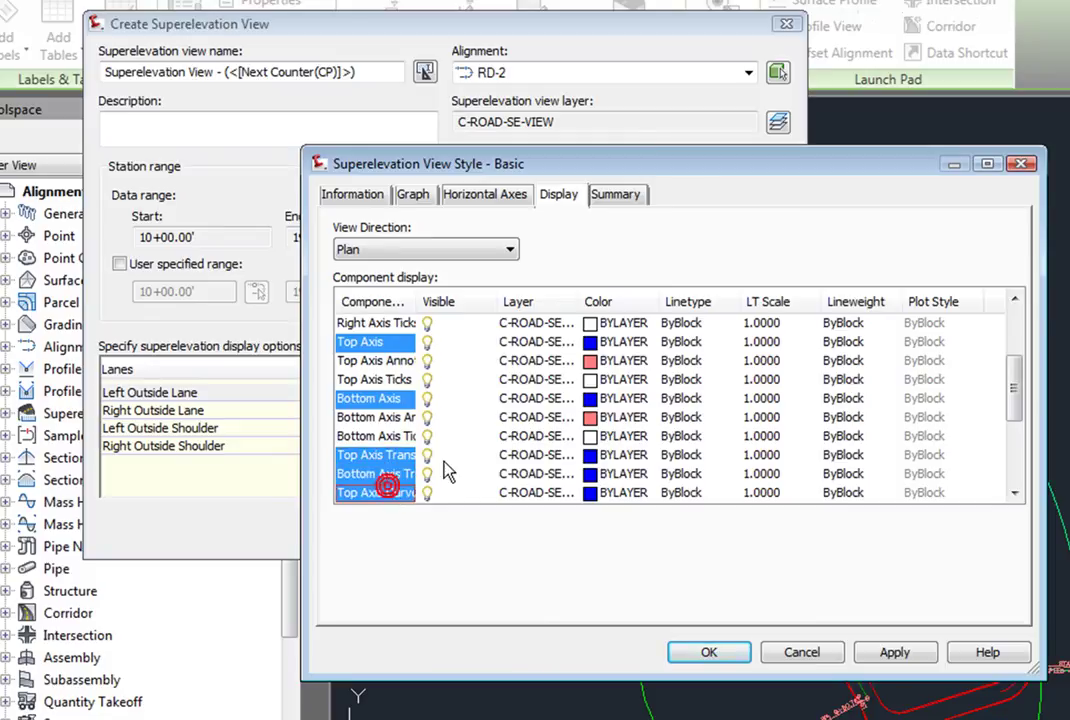
- Add Graph Reference to the selection and colour all chosen components 111
{"action": "scroll", "coordinate": [521, 470], "scroll_direction": "down", "scroll_amount": 3}
{"action": "scroll", "coordinate": [521, 485], "scroll_direction": "down", "scroll_amount": 1}
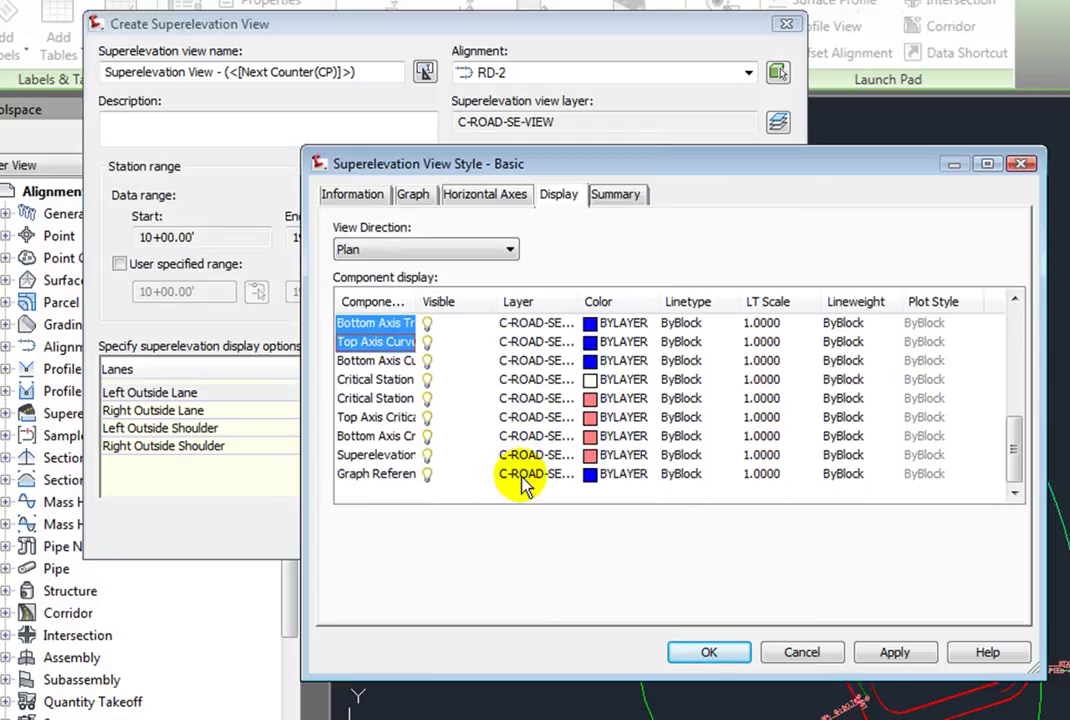
{"action": "left_click", "coordinate": [405, 476], "text": "ctrl"}
{"action": "left_click", "coordinate": [617, 475]}
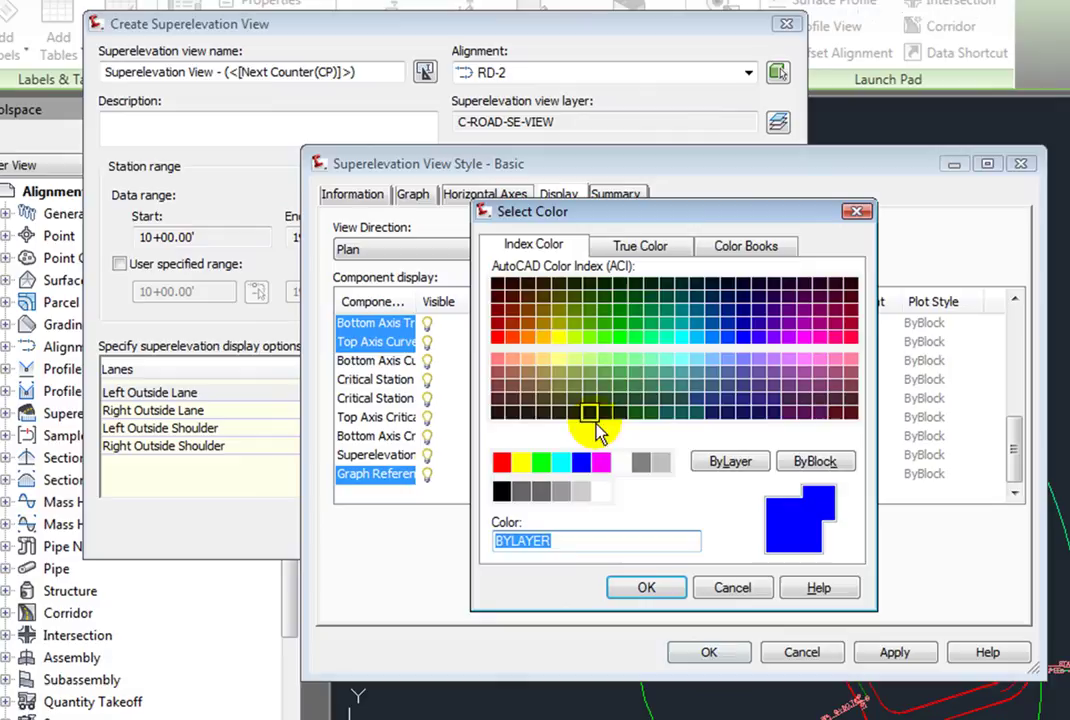
{"action": "left_click", "coordinate": [646, 360]}
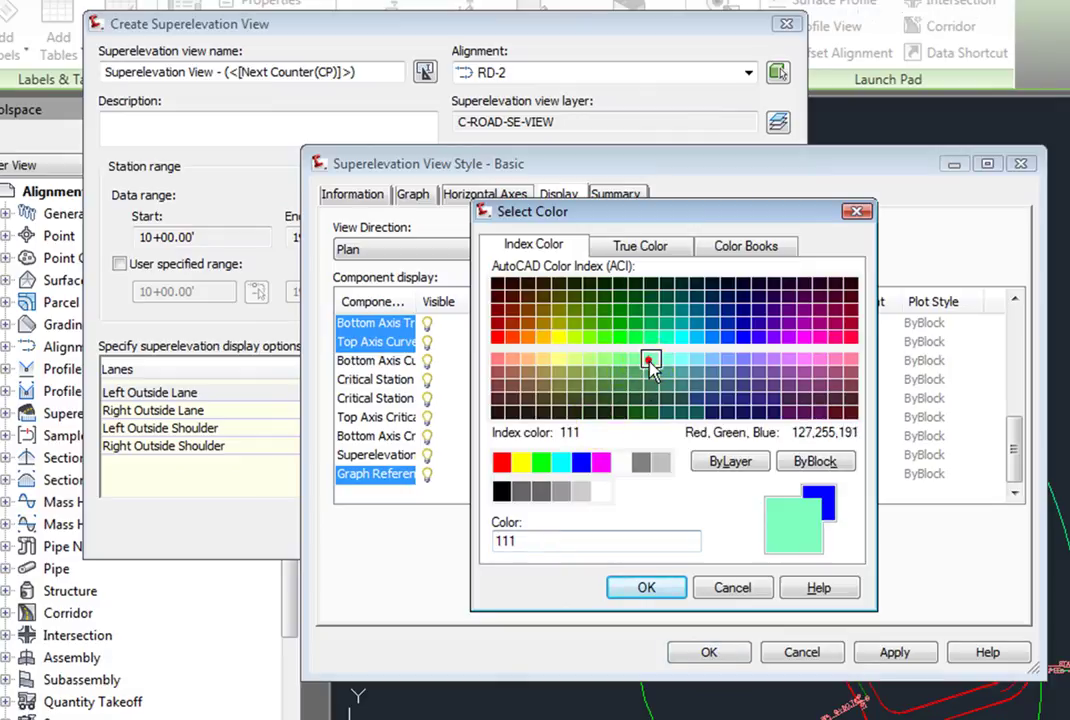
{"action": "left_click", "coordinate": [648, 586]}
- Keep the style changes, then colour Left Outside Lane 61 and Right Outside Lane 101
{"action": "left_click", "coordinate": [712, 650]}
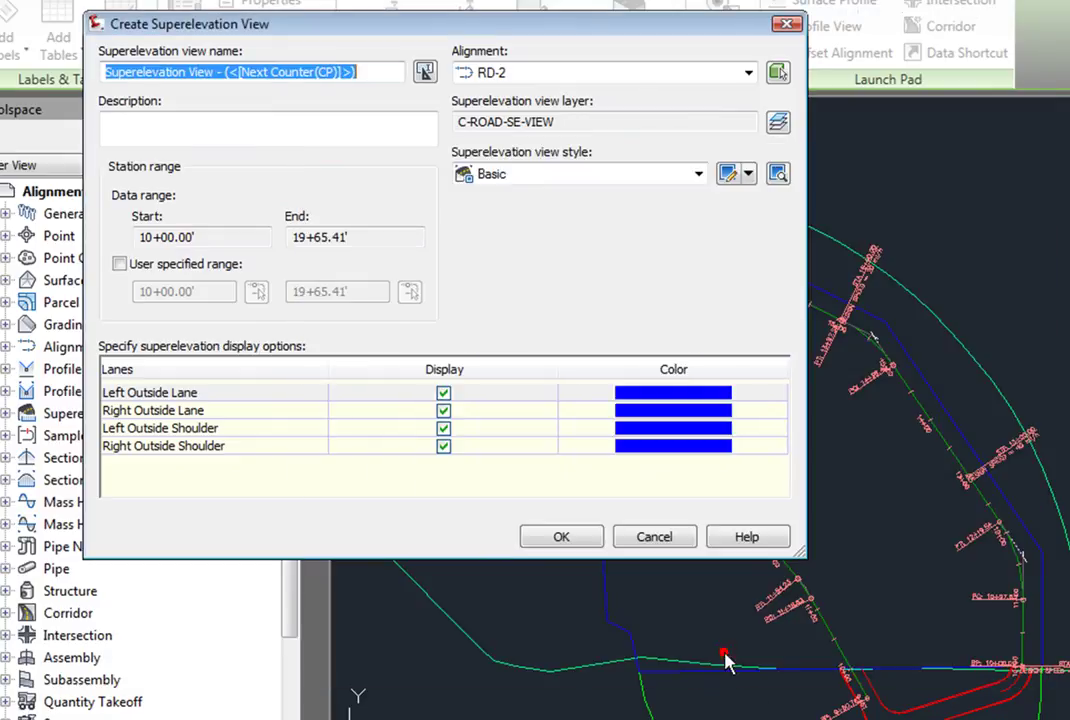
{"action": "left_click", "coordinate": [685, 402]}
{"action": "left_click", "coordinate": [681, 399]}
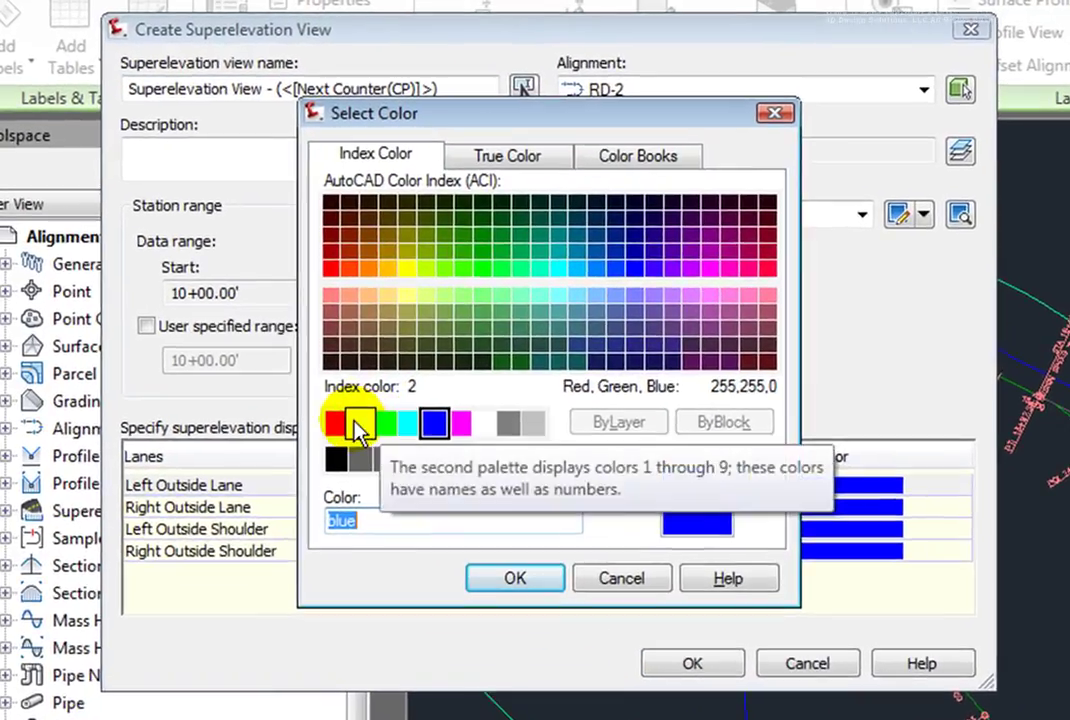
{"action": "left_click", "coordinate": [425, 296]}
{"action": "left_click", "coordinate": [520, 580]}
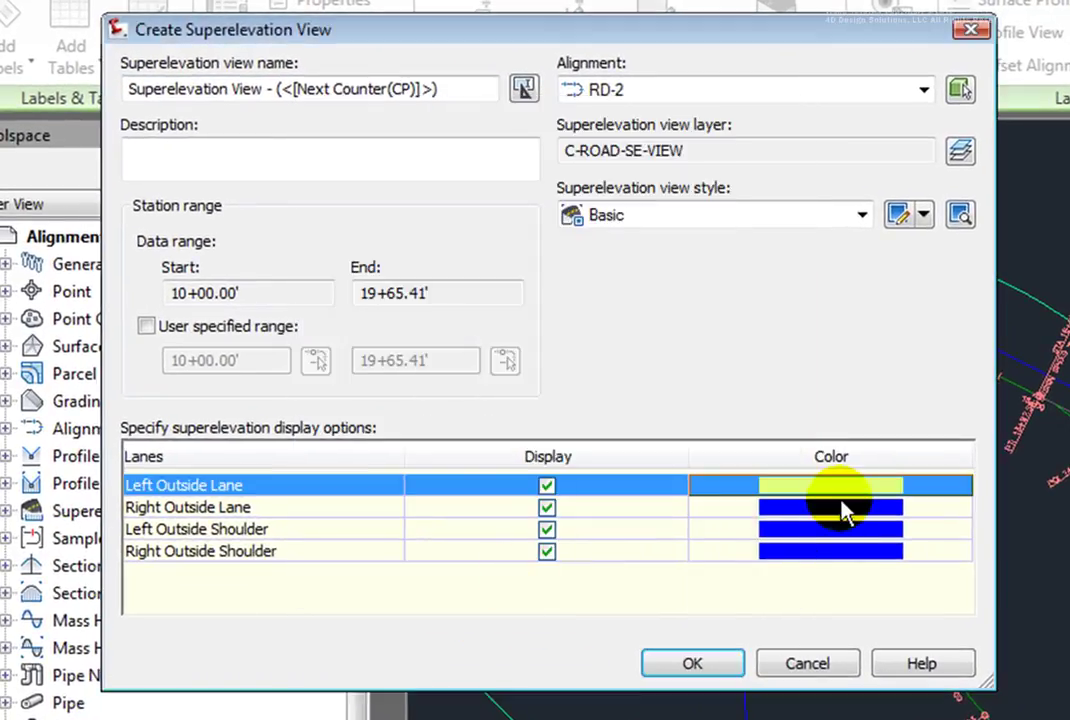
{"action": "left_click", "coordinate": [840, 507]}
{"action": "left_click", "coordinate": [815, 512]}
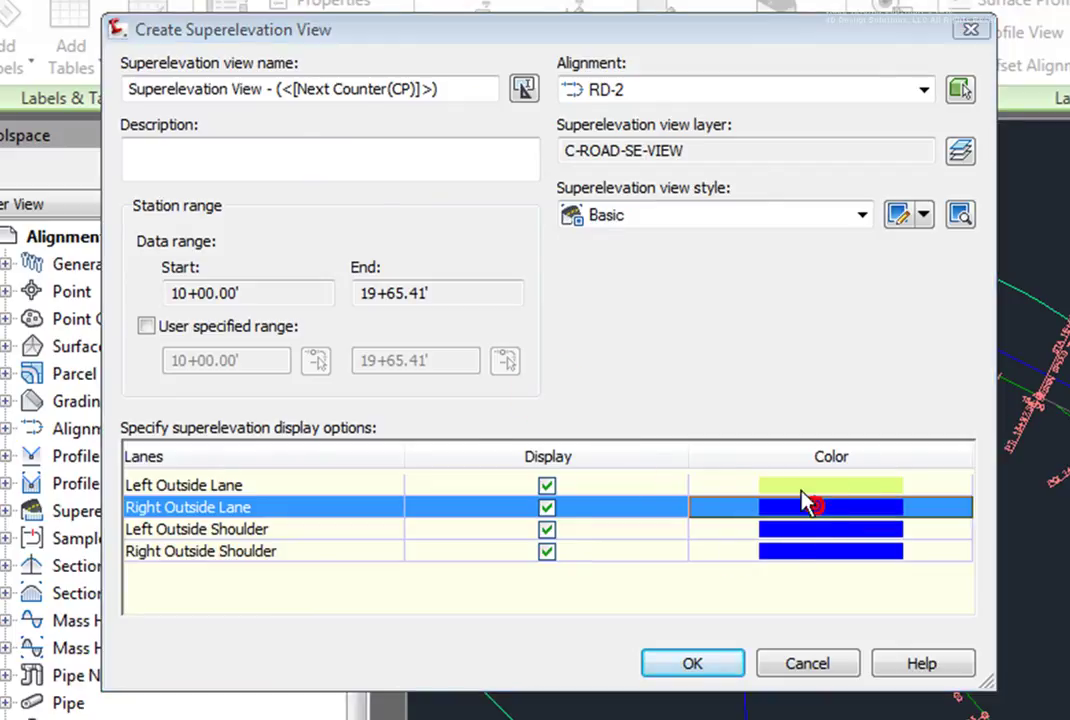
{"action": "left_click", "coordinate": [499, 297]}
{"action": "left_click", "coordinate": [543, 580]}
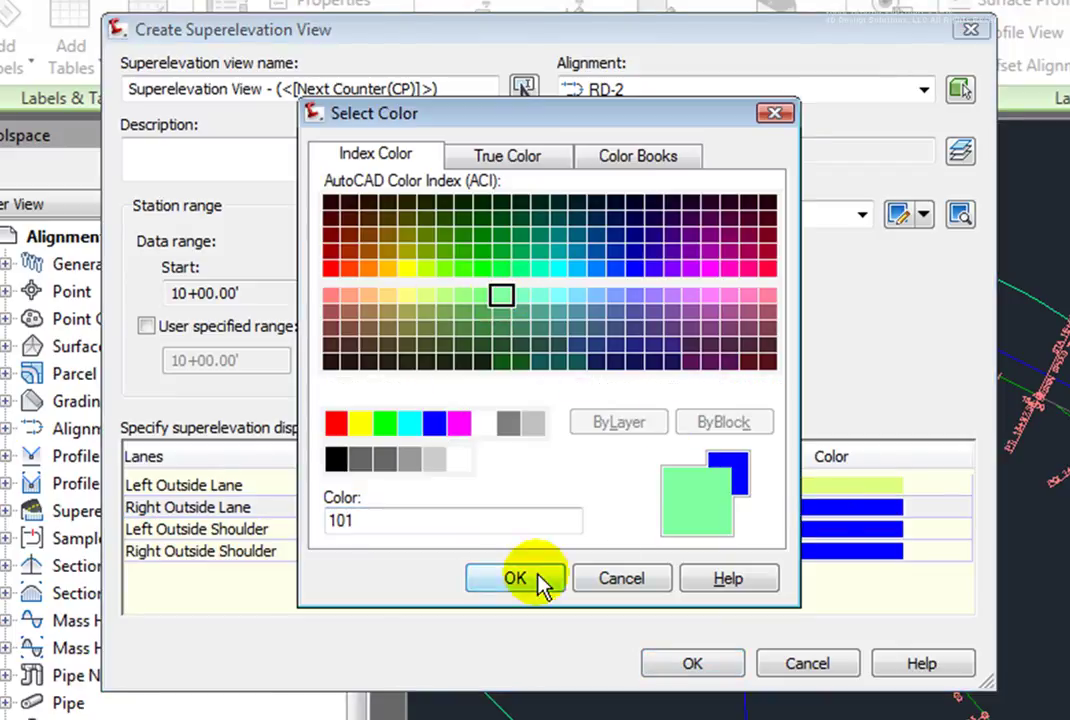
- Colour Left Outside Shoulder 171 and Right Outside Shoulder 211 (pink)
{"action": "left_click", "coordinate": [840, 530]}
{"action": "left_click", "coordinate": [840, 530]}
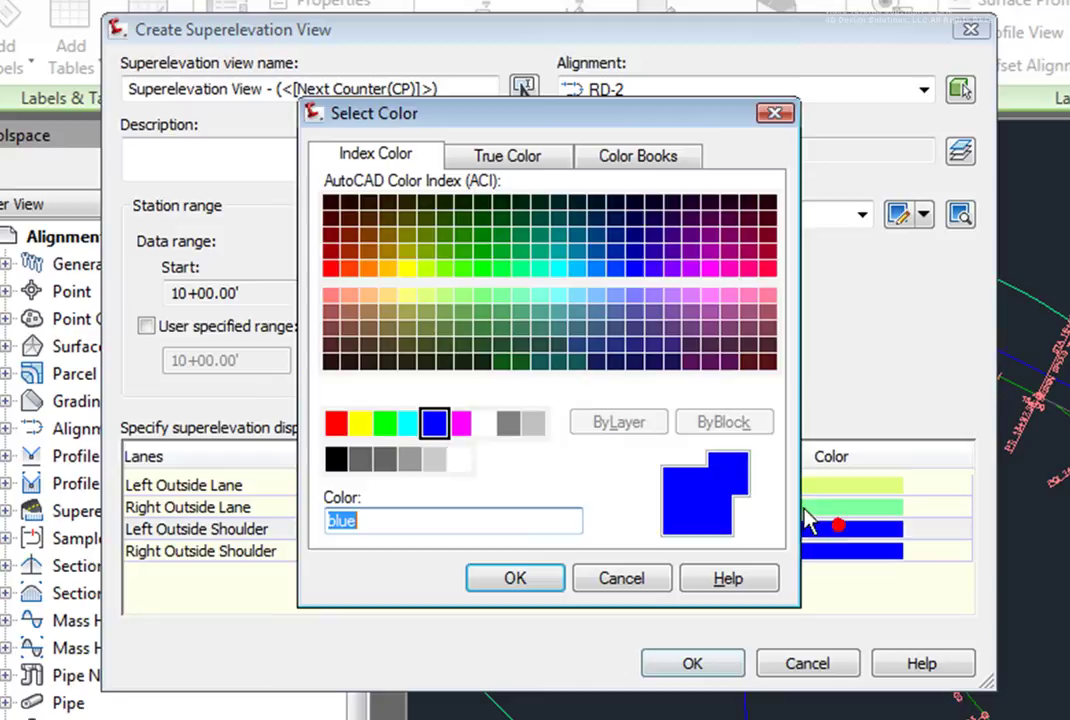
{"action": "left_click", "coordinate": [638, 296]}
{"action": "left_click", "coordinate": [515, 578]}
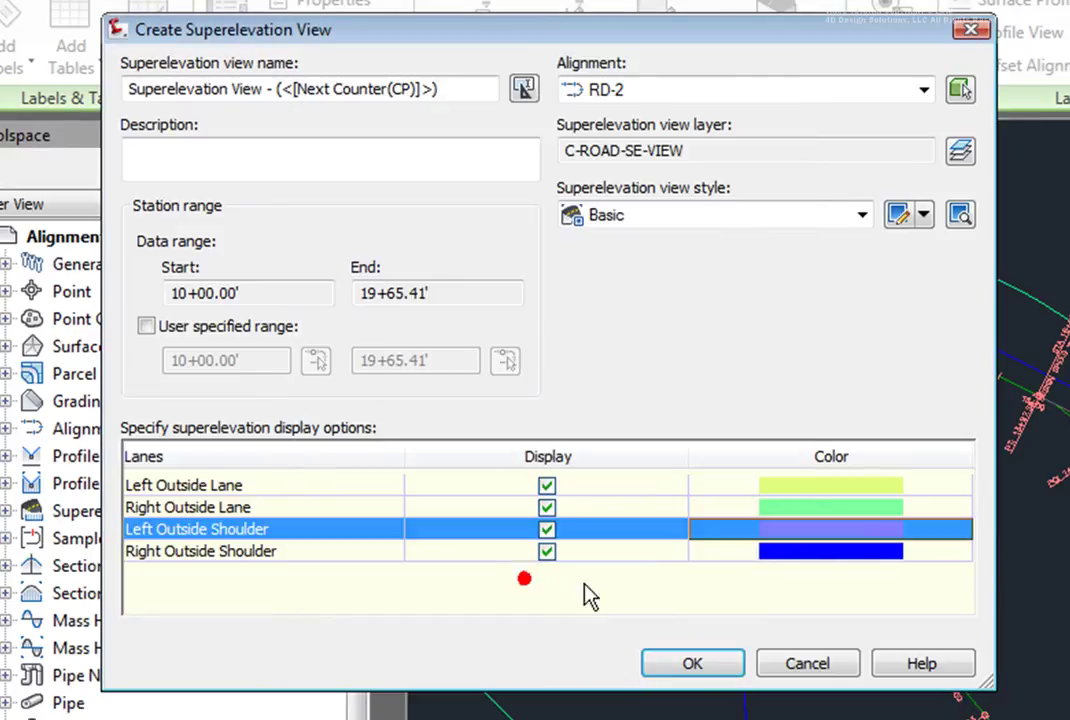
{"action": "left_click", "coordinate": [848, 549]}
{"action": "left_click", "coordinate": [849, 549]}
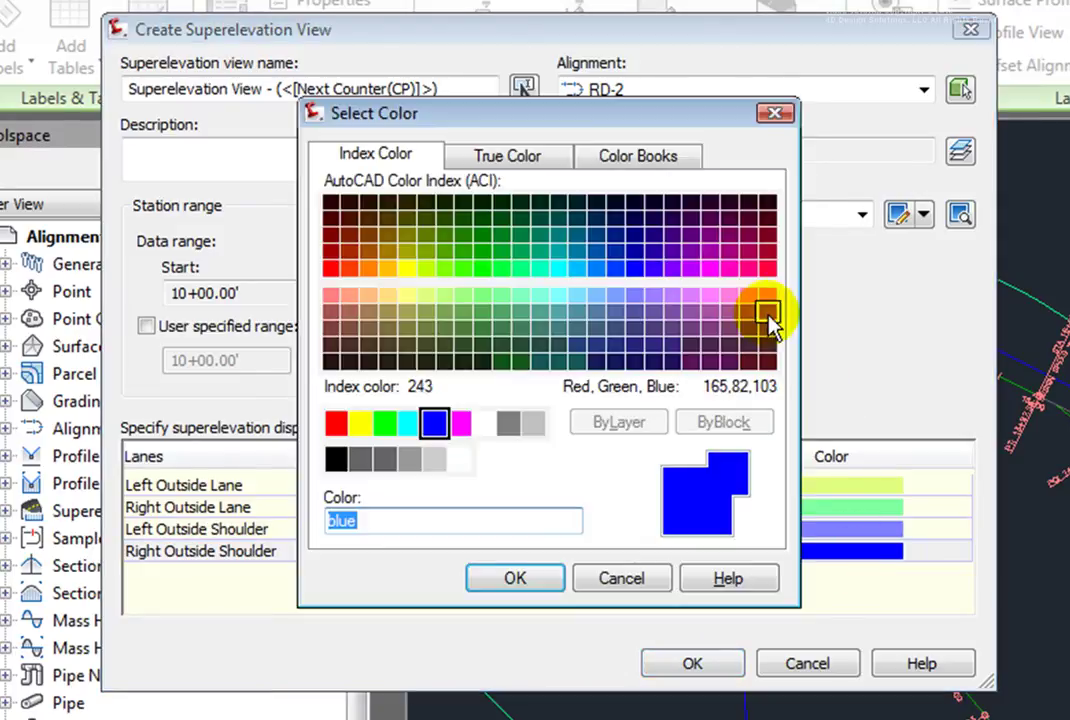
{"action": "left_click", "coordinate": [720, 297]}
{"action": "left_click", "coordinate": [515, 578]}
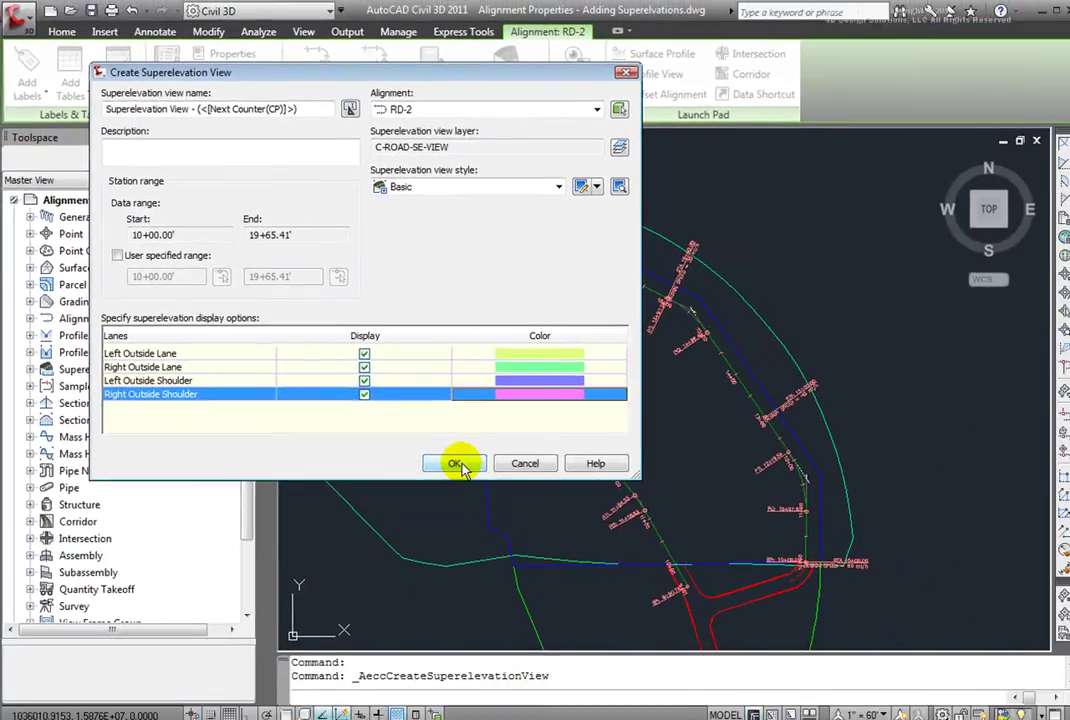
- Place the superelevation view right of the RD-2 plan and zoom in on Curve.1's runoff
{"action": "left_click", "coordinate": [457, 464]}
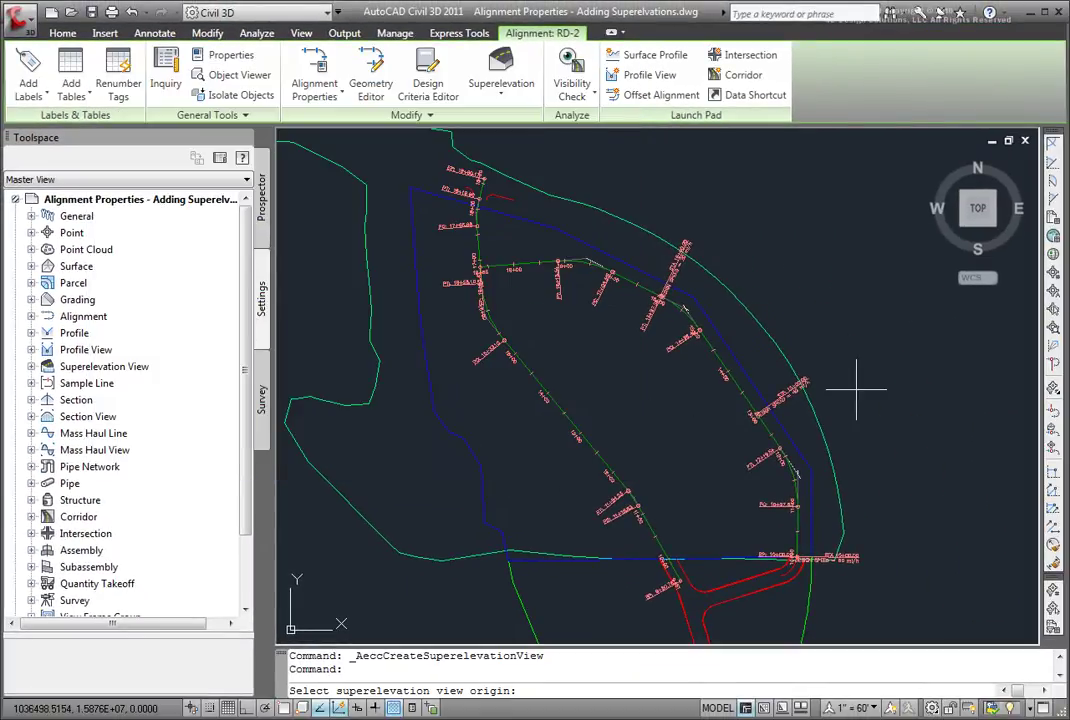
{"action": "left_click", "coordinate": [859, 336]}
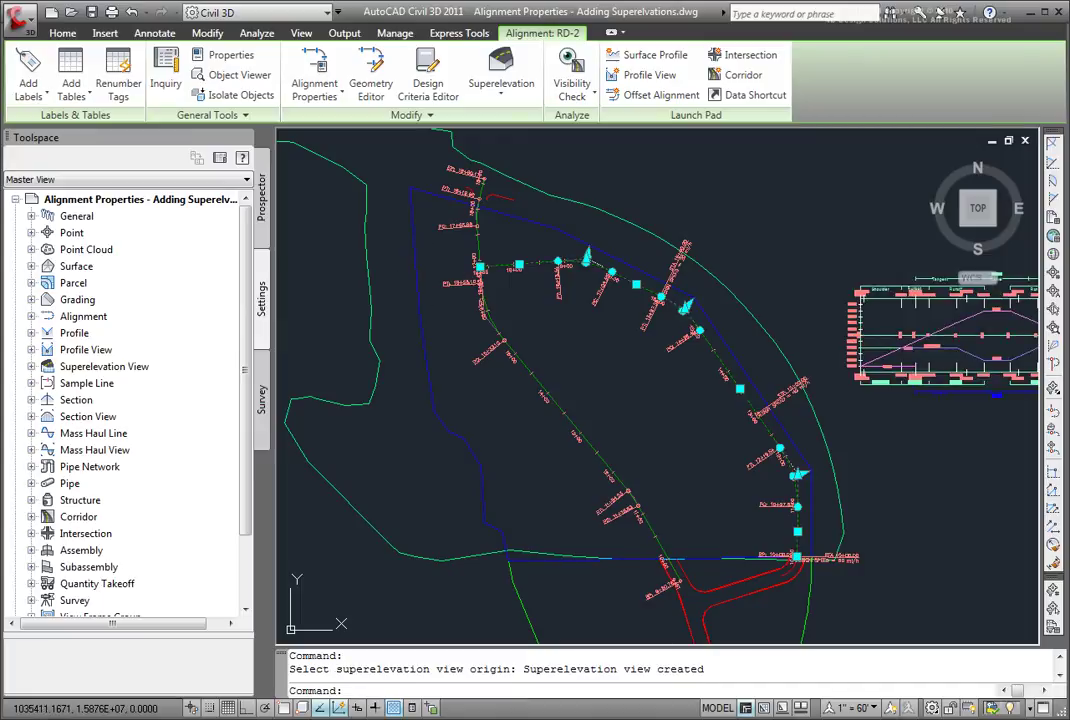
{"action": "middle_click_drag", "start_coordinate": [923, 404], "coordinate": [592, 402]}
{"action": "scroll", "coordinate": [353, 421], "scroll_direction": "up", "scroll_amount": 2}
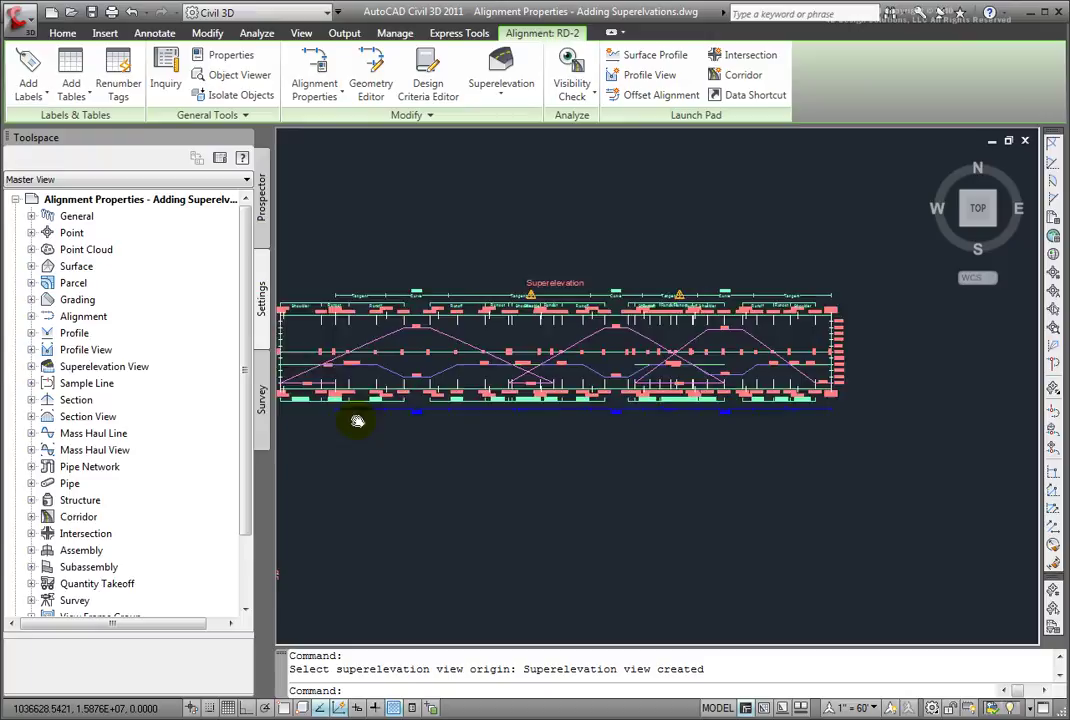
{"action": "scroll", "coordinate": [437, 354], "scroll_direction": "up", "scroll_amount": 3}
{"action": "mouse_move", "coordinate": [437, 354]}
{"action": "middle_mouse_down"}
{"action": "mouse_move", "coordinate": [559, 306]}
{"action": "mouse_move", "coordinate": [669, 365]}
{"action": "middle_mouse_up"}
{"action": "scroll", "coordinate": [654, 347], "scroll_direction": "up", "scroll_amount": 2}
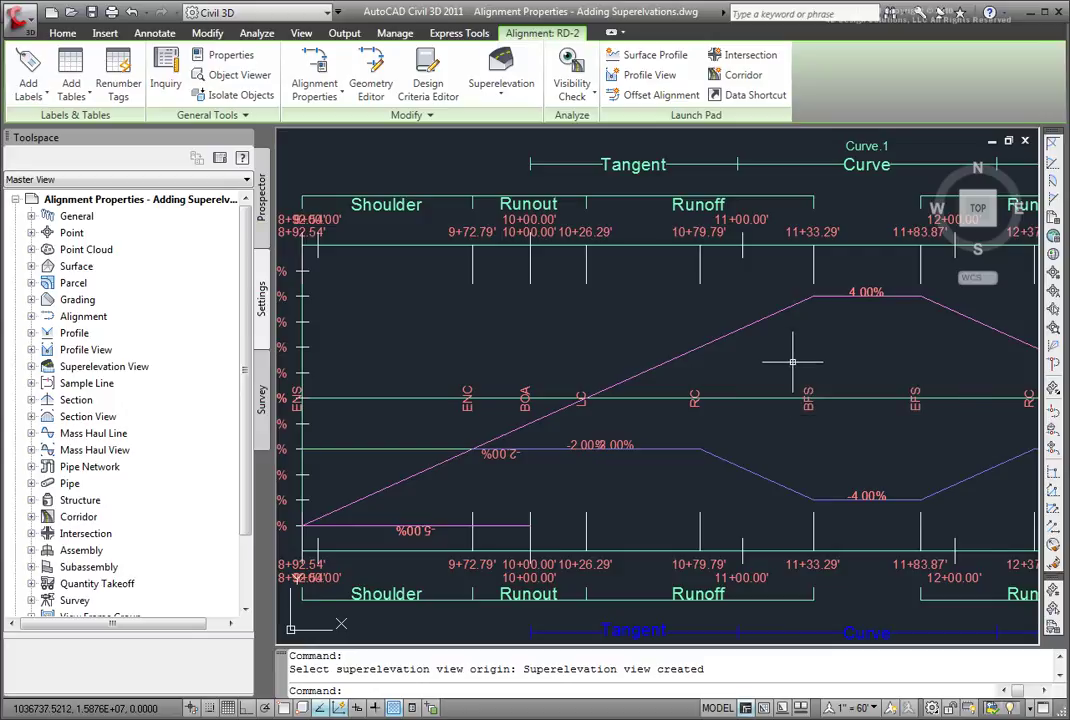
- Drag a Curve.1 critical-point grip on the pink superelevation line to a new station
{"action": "left_click", "coordinate": [710, 341]}
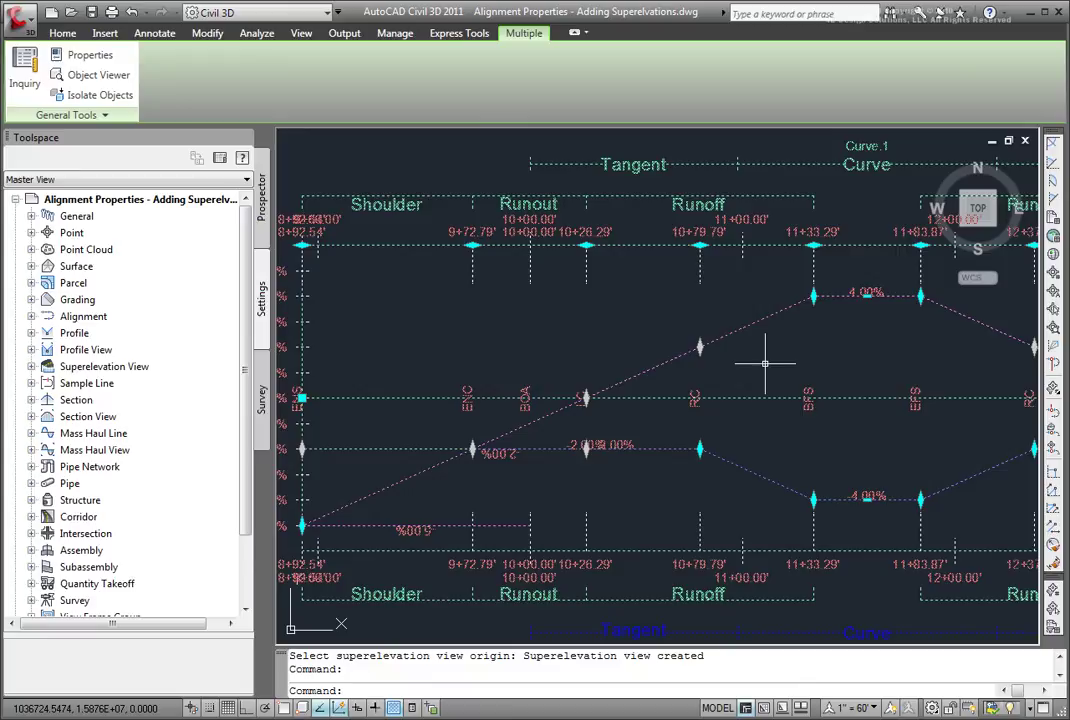
{"action": "left_click", "coordinate": [813, 296]}
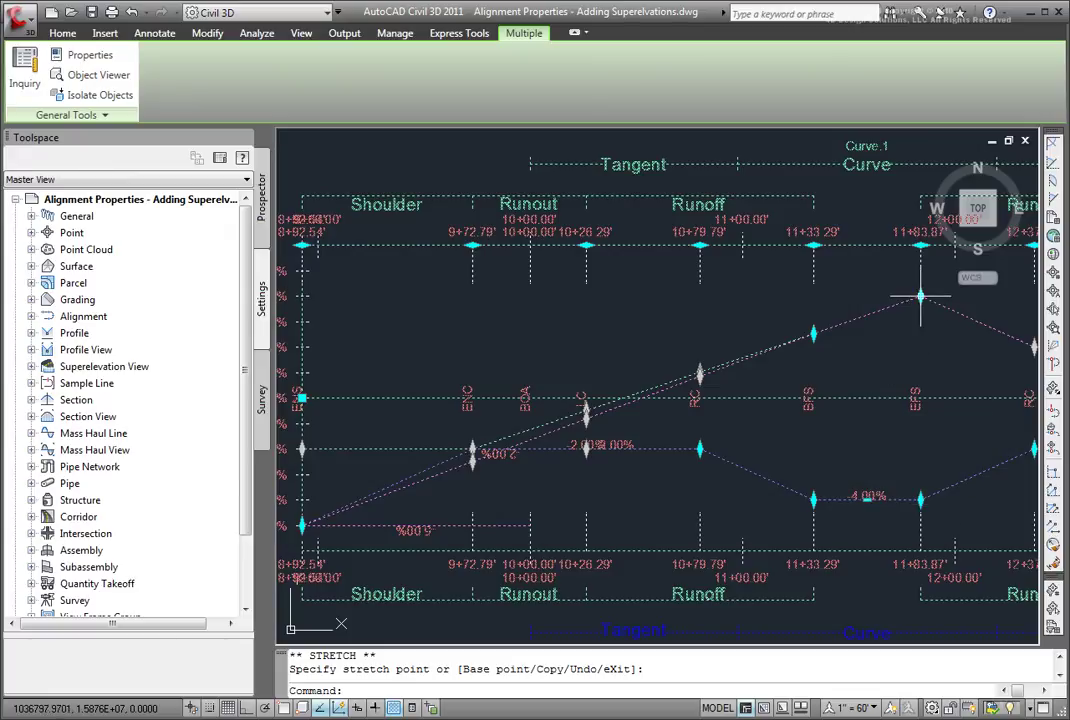
{"action": "left_click", "coordinate": [918, 340]}
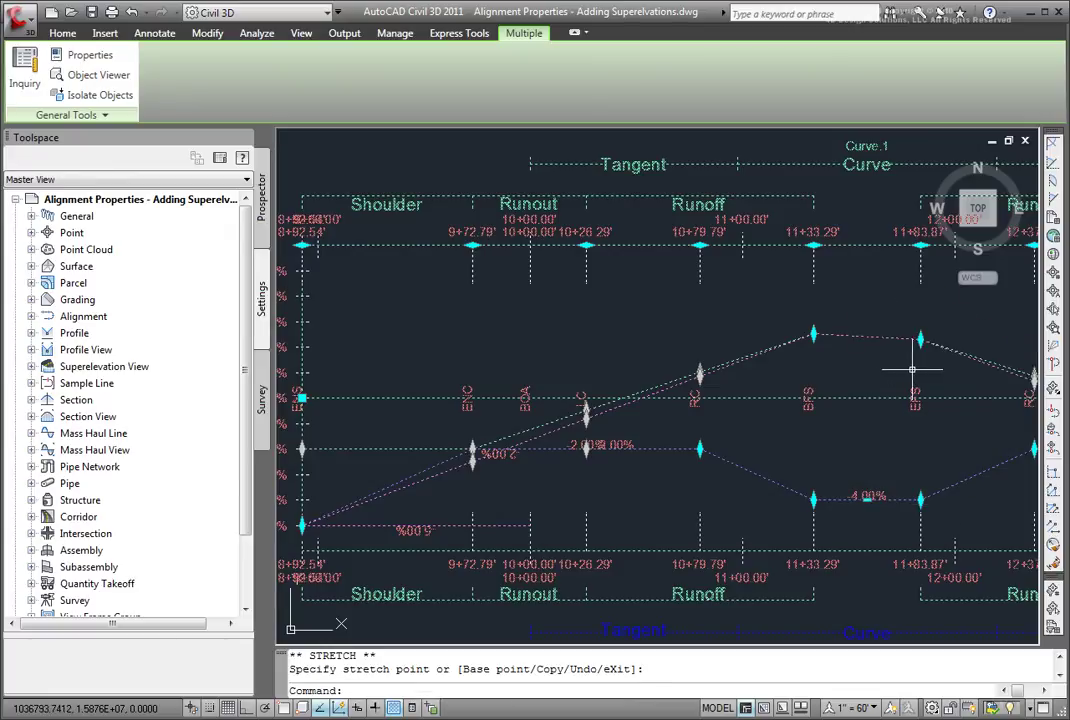
{"action": "middle_click_drag", "start_coordinate": [907, 370], "coordinate": [358, 406]}
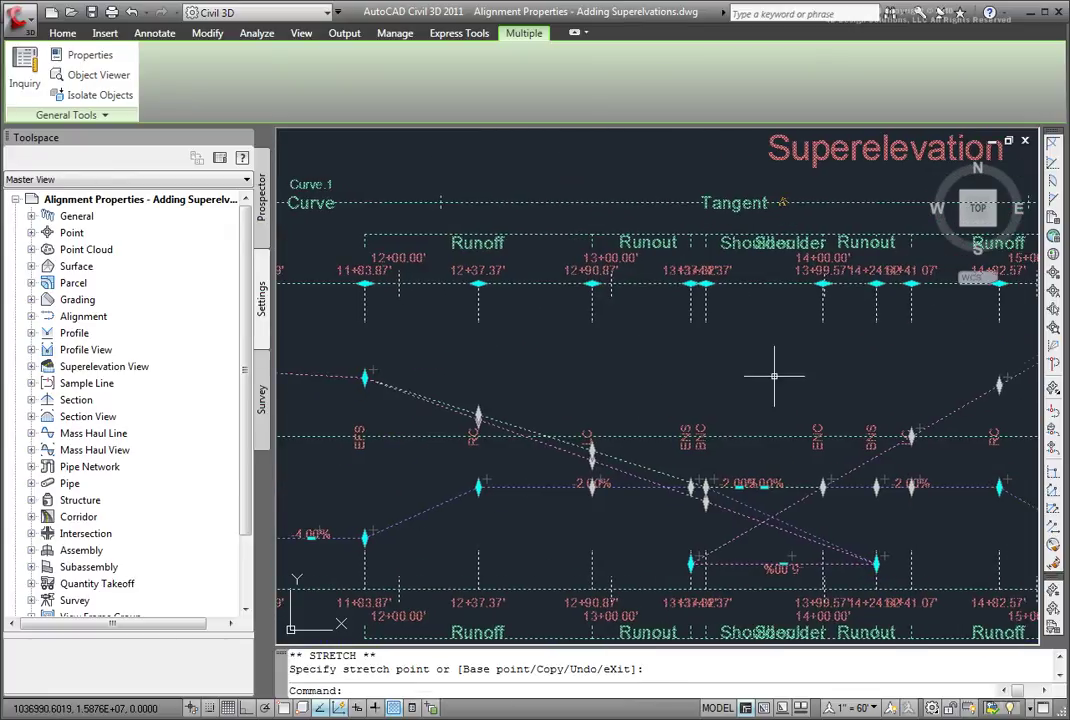
{"action": "middle_click_drag", "start_coordinate": [772, 366], "coordinate": [626, 382]}
{"action": "key", "text": "Escape"}
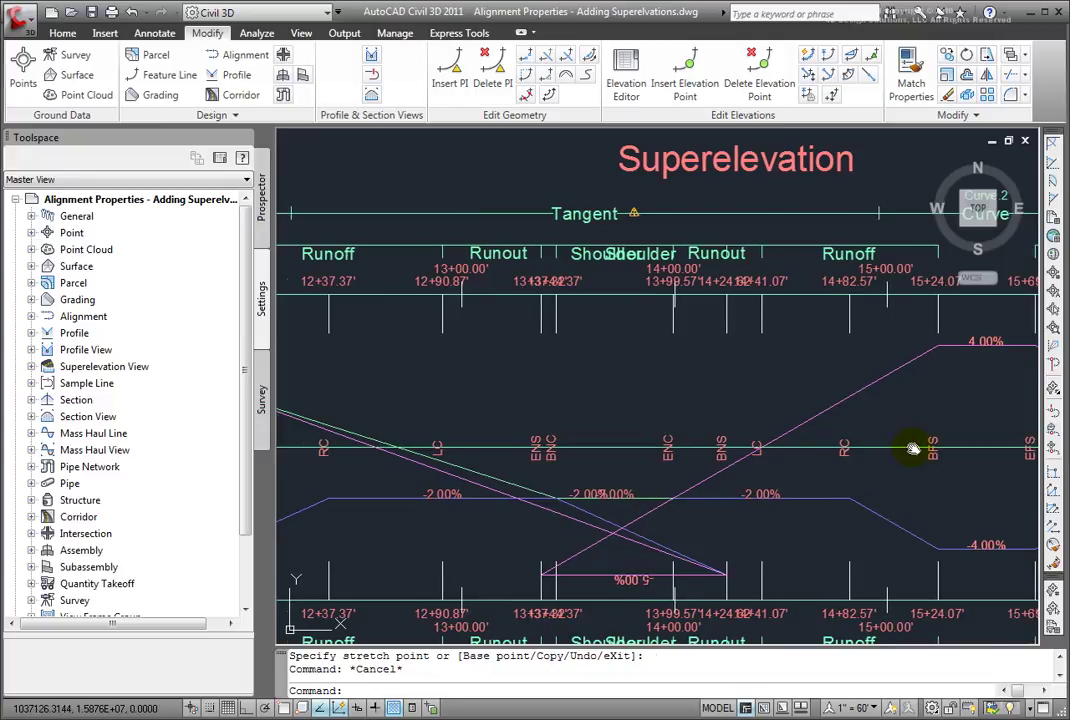
{"action": "middle_click_drag", "start_coordinate": [922, 447], "coordinate": [407, 442]}
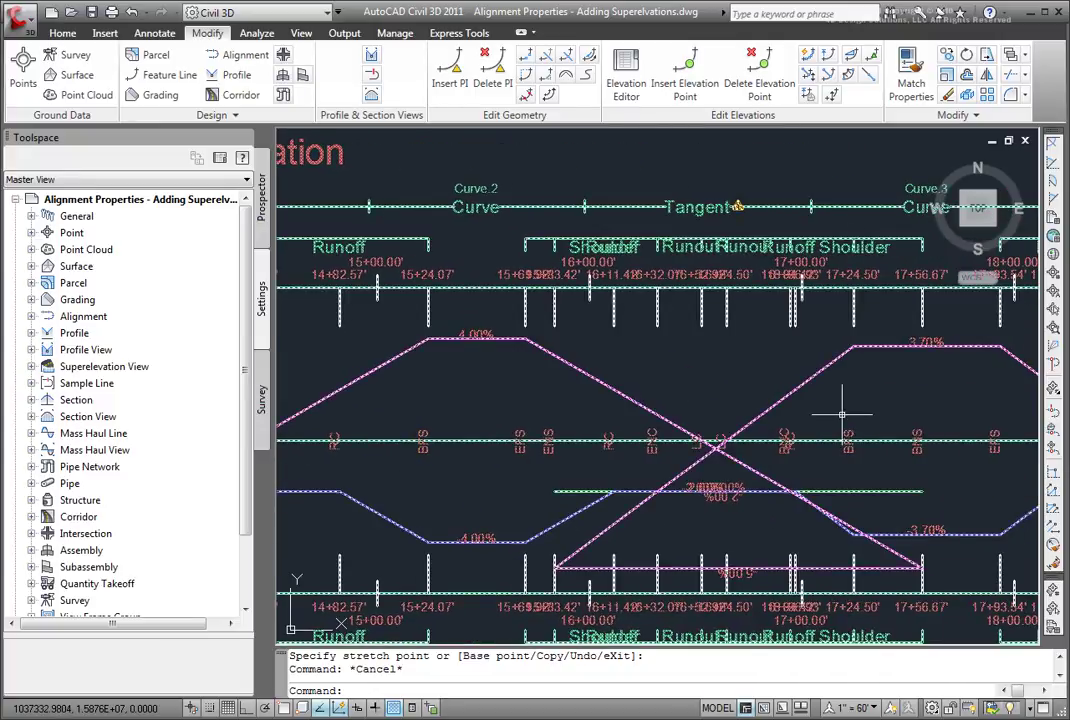
{"action": "middle_click_drag", "start_coordinate": [888, 423], "coordinate": [679, 412]}
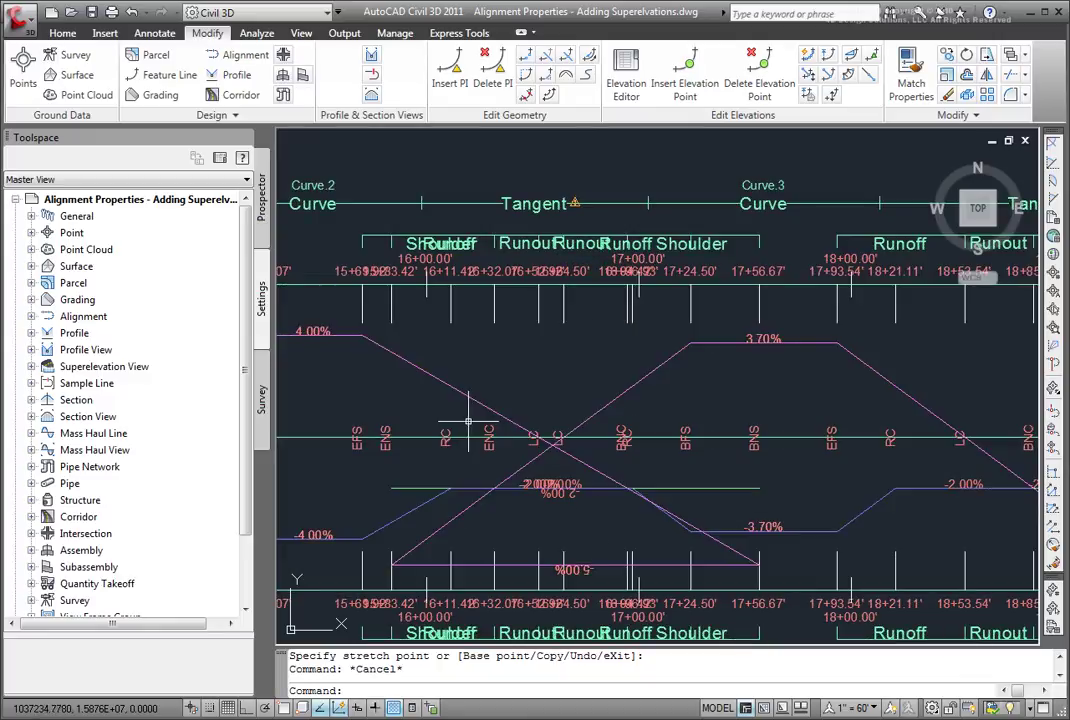
{"action": "mouse_move", "coordinate": [765, 385]}
{"action": "middle_mouse_down"}
{"action": "mouse_move", "coordinate": [759, 399]}
{"action": "mouse_move", "coordinate": [556, 411]}
{"action": "mouse_move", "coordinate": [704, 345]}
{"action": "middle_mouse_up"}
{"action": "scroll", "coordinate": [722, 410], "scroll_direction": "down", "scroll_amount": 5}
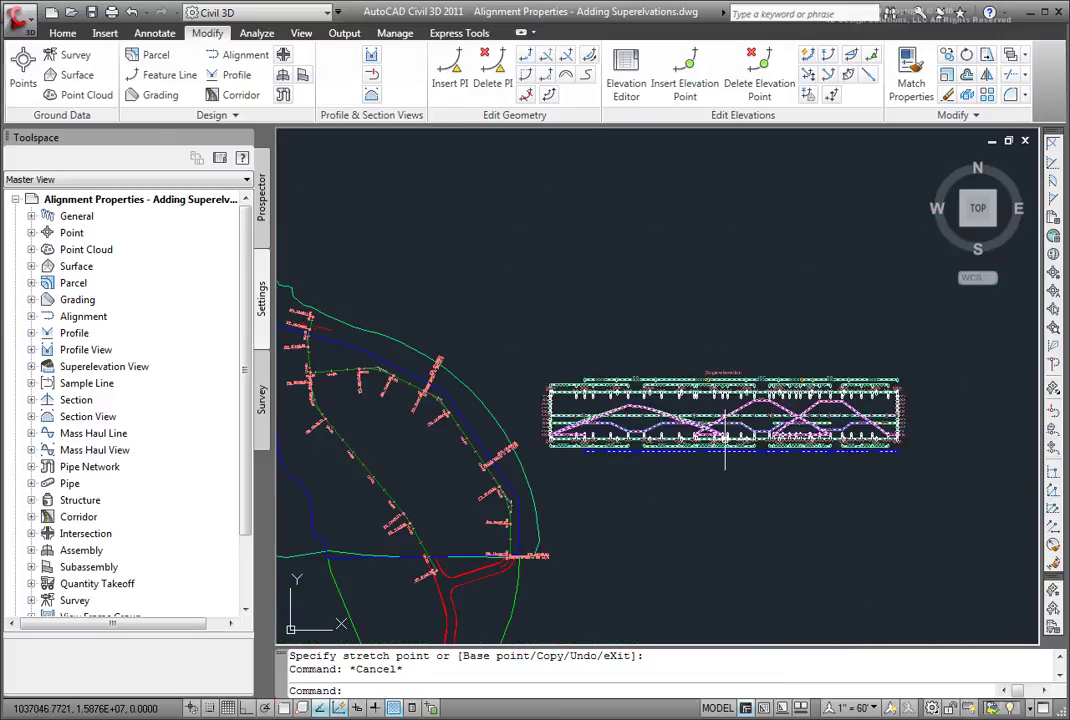